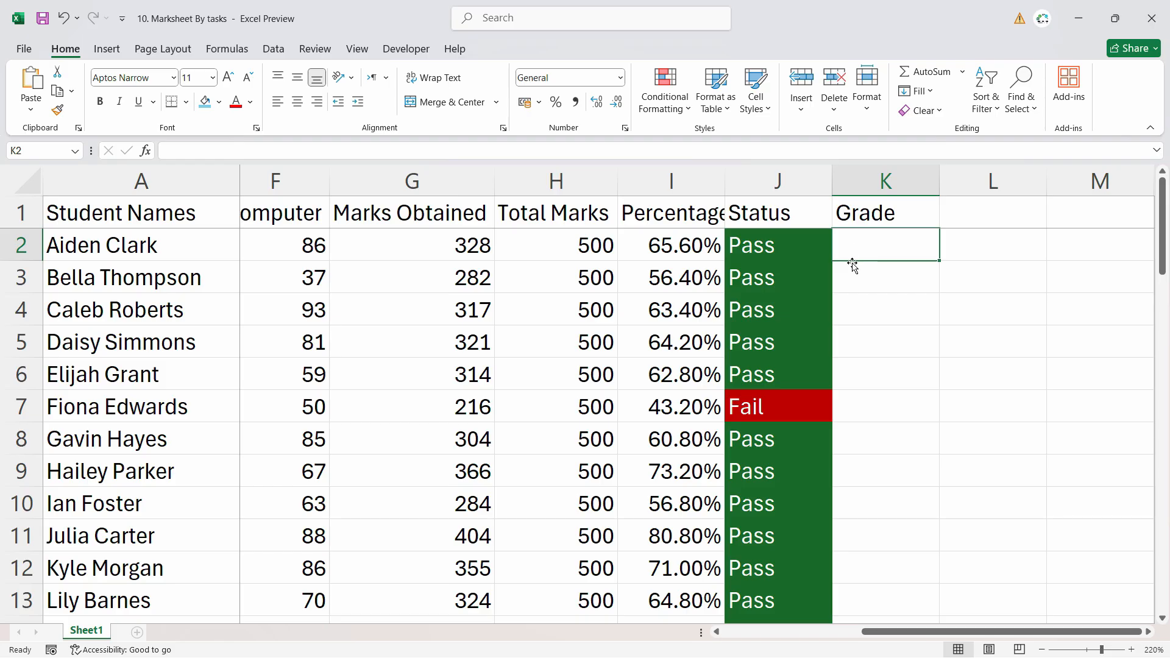
left_click(1035, 353)
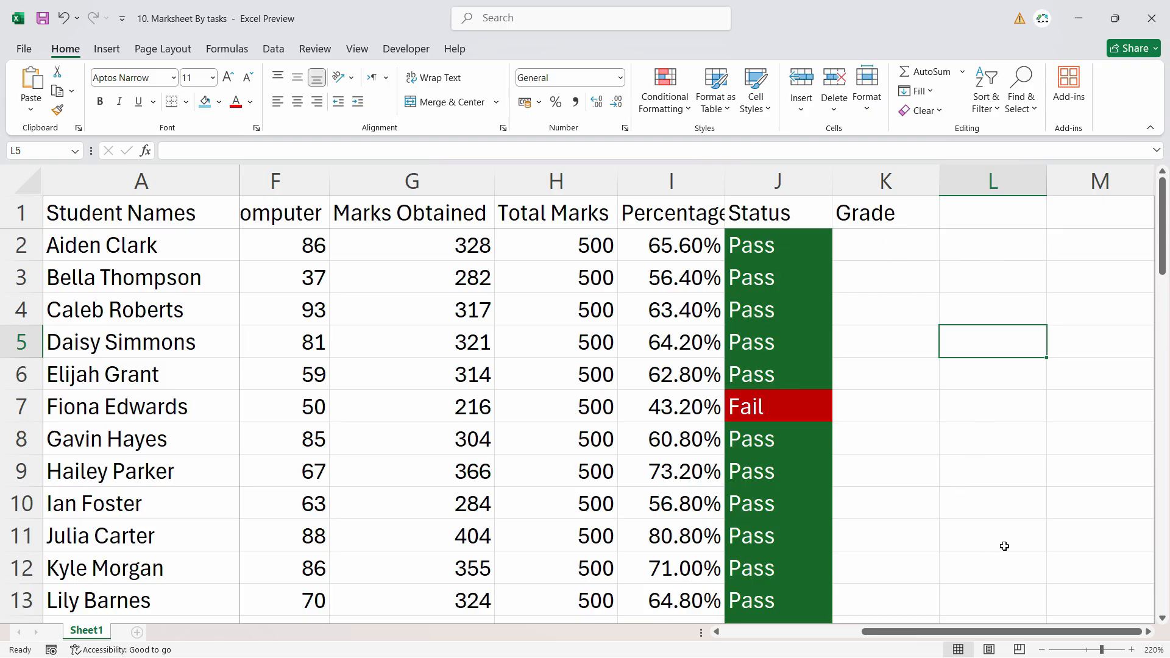
left_click_drag(1008, 631, 1016, 630)
left_click(1053, 316)
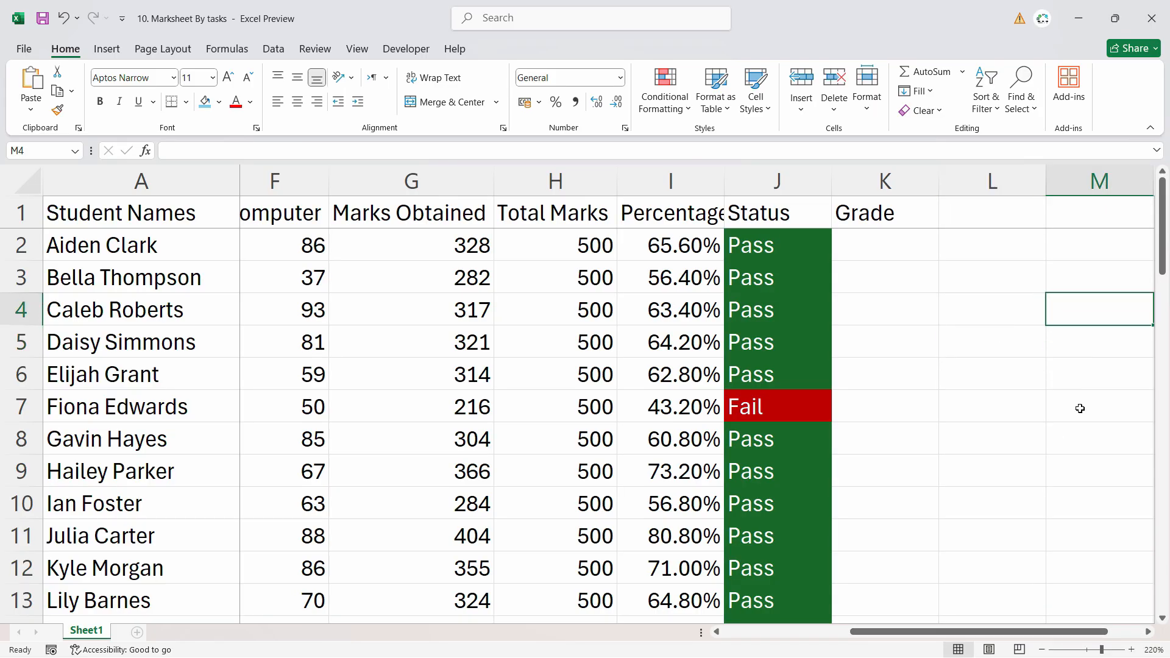
key("Right")
key("Right")
key("Right")
key("Left")
key("Left")
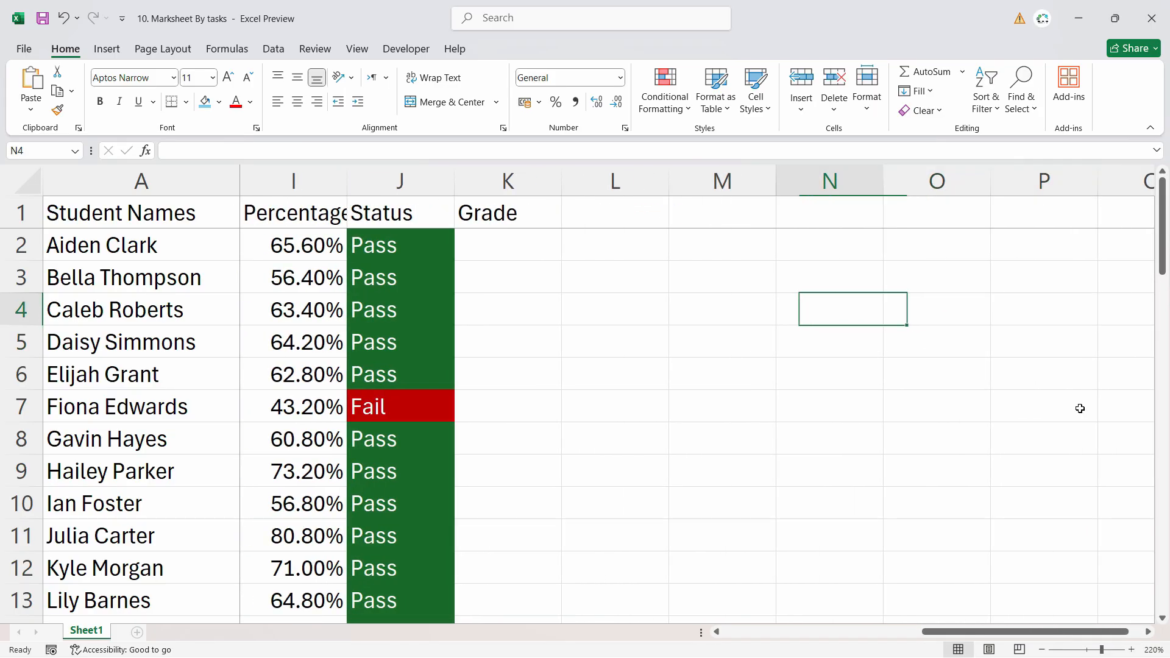
key("Left")
key("Up")
key("Down")
key("Up")
key("Right")
key("Left")
key("Right")
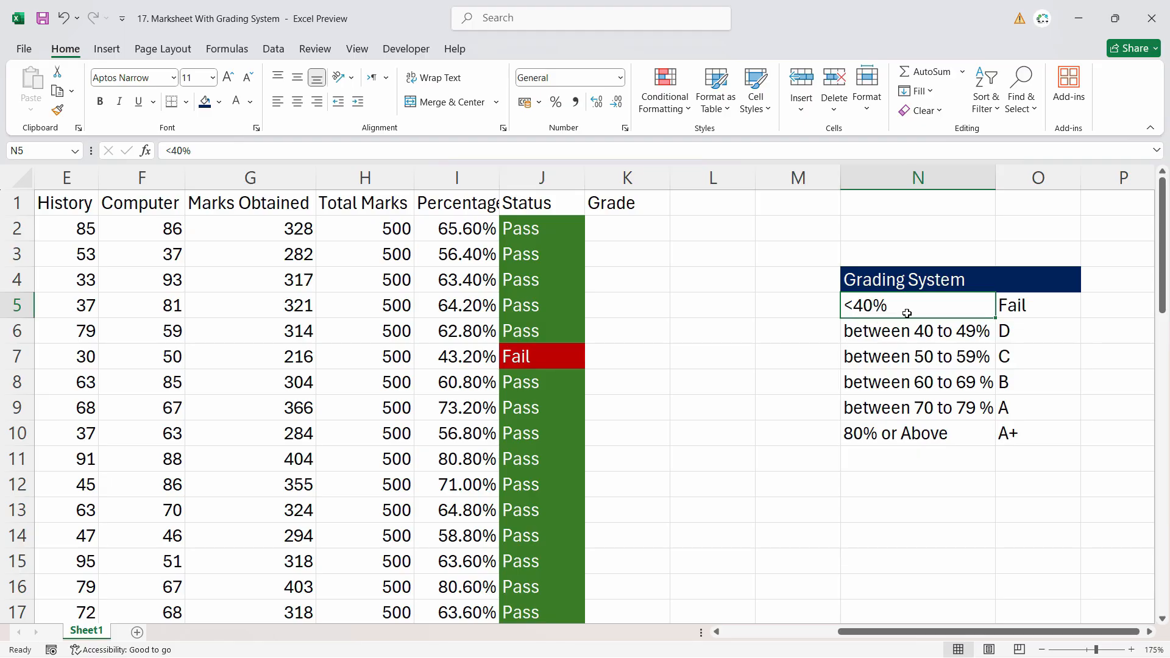
Review the percentage ranges and their matching grades in the Grading System table.
left_click(1003, 308)
left_click(916, 335)
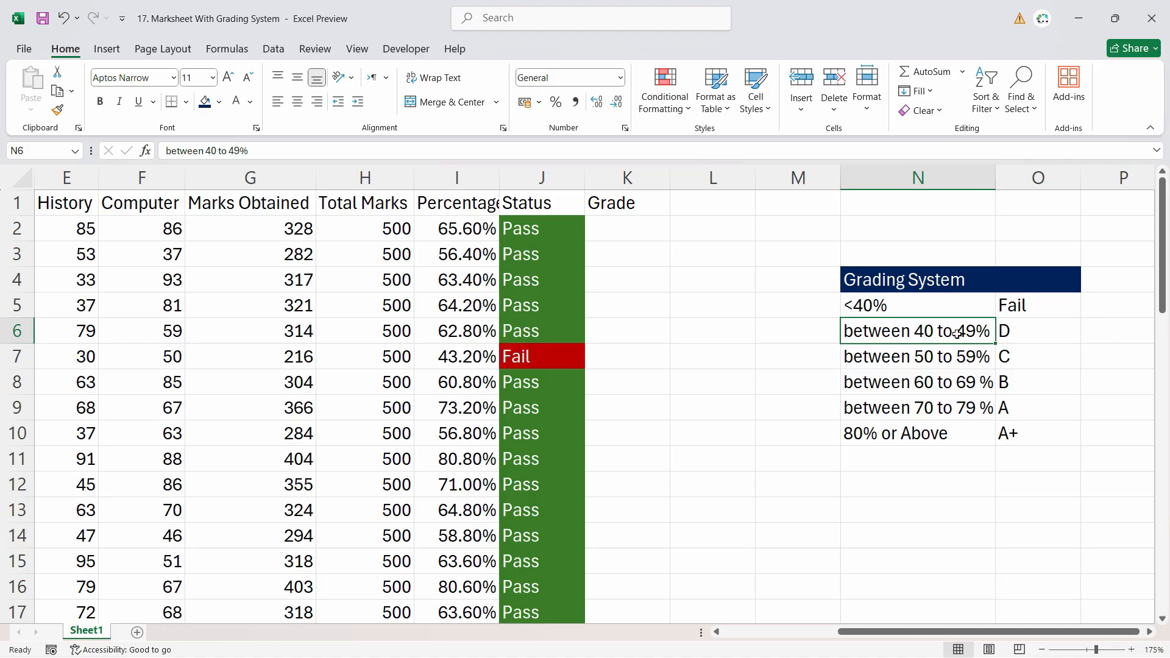
left_click(1009, 338)
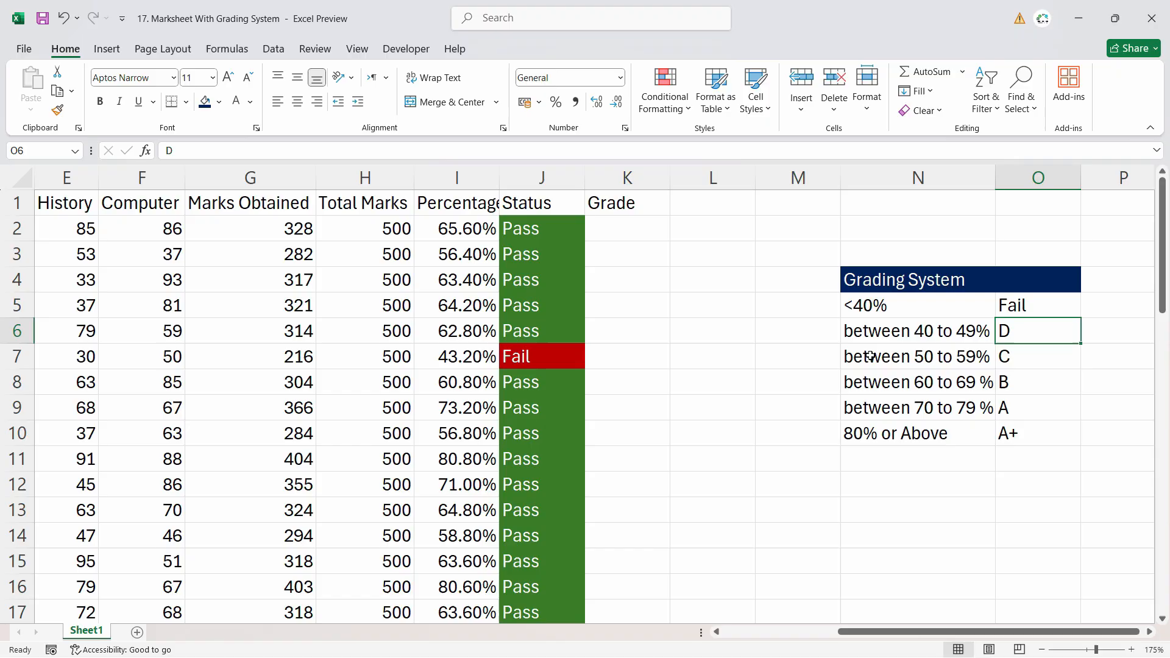
left_click(1027, 364)
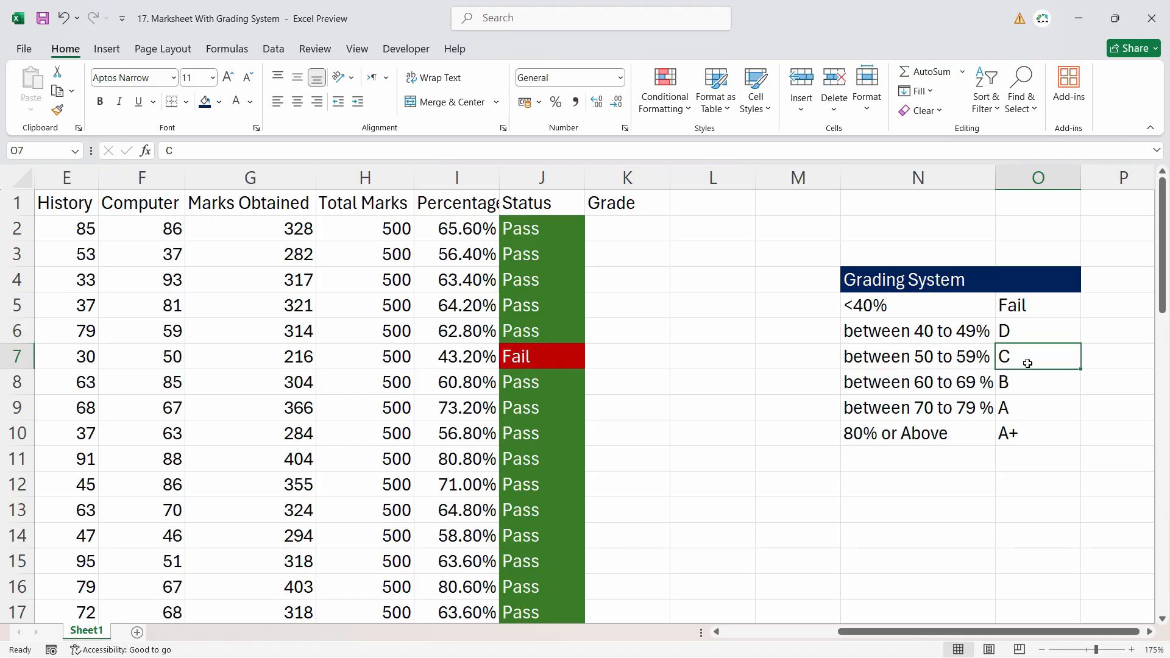
left_click(882, 388)
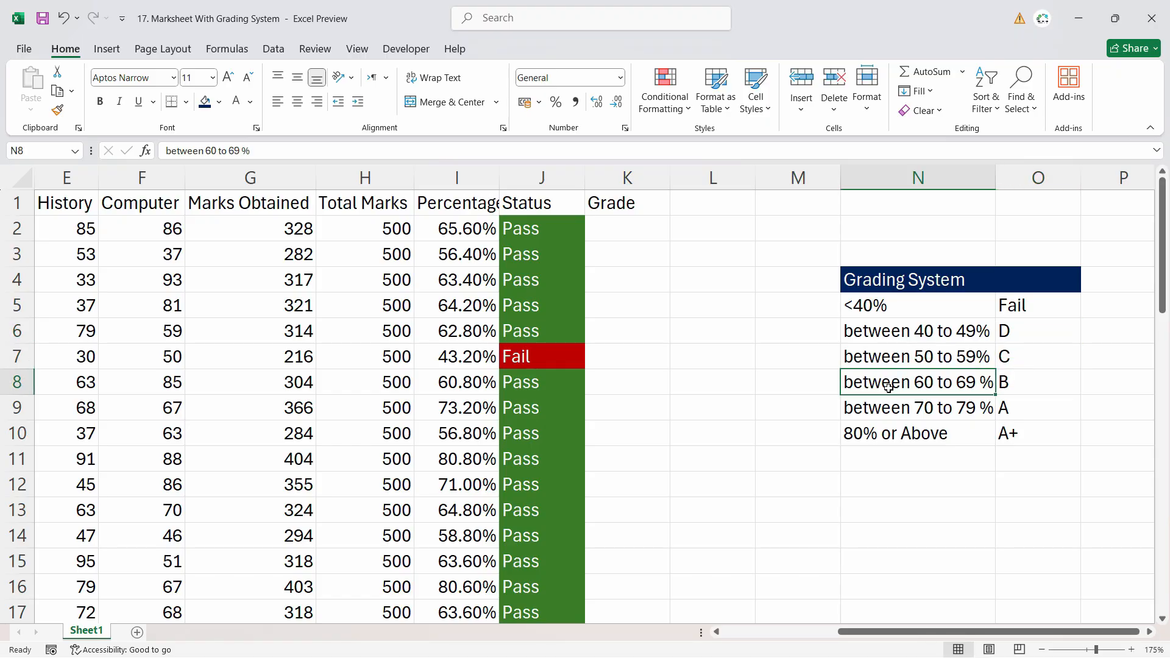
left_click(1048, 388)
left_click(928, 415)
left_click(1036, 416)
left_click(904, 436)
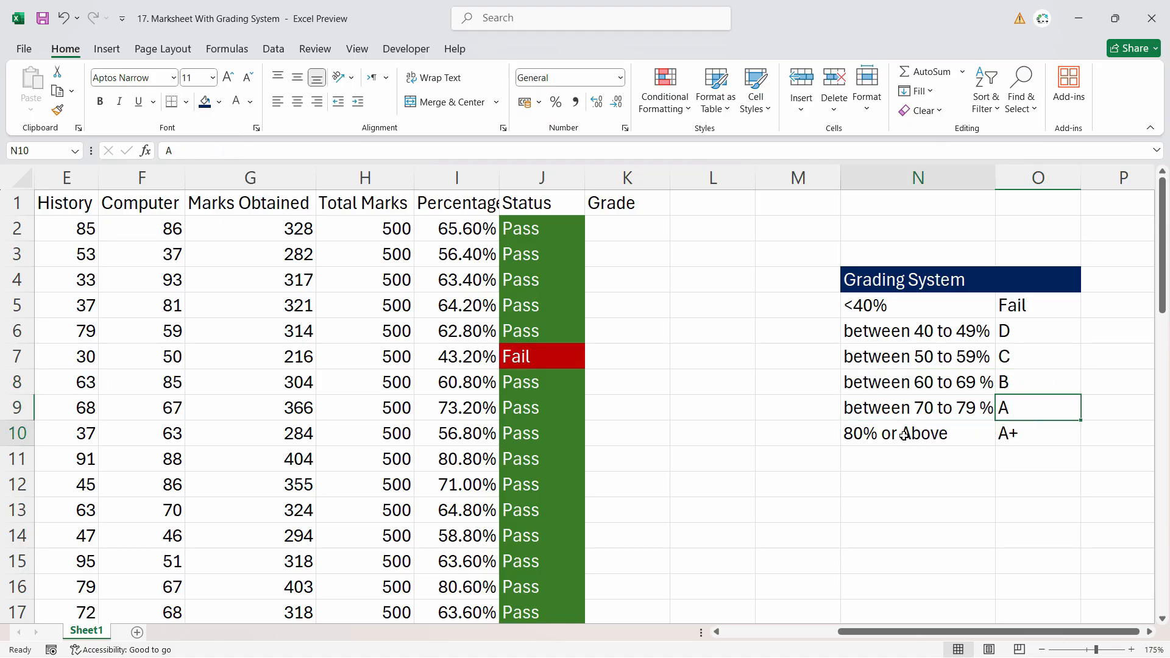
left_click(1031, 438)
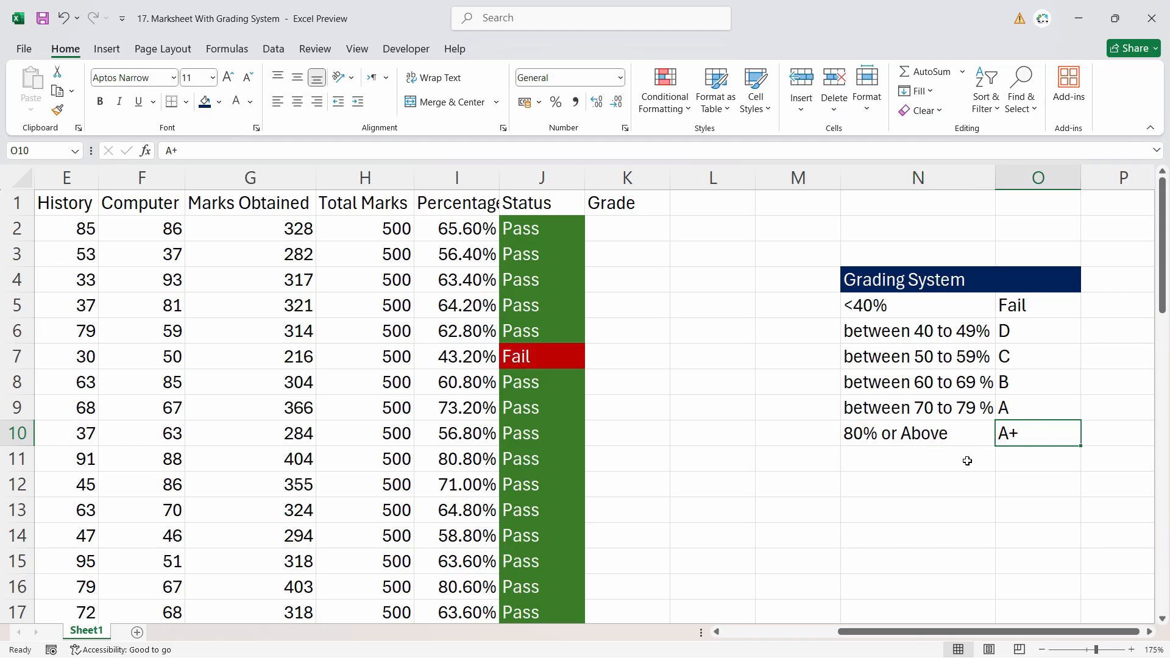
Change the pass threshold in the J2 Status formula to 40% and fill the formula down the column.
left_click(553, 235)
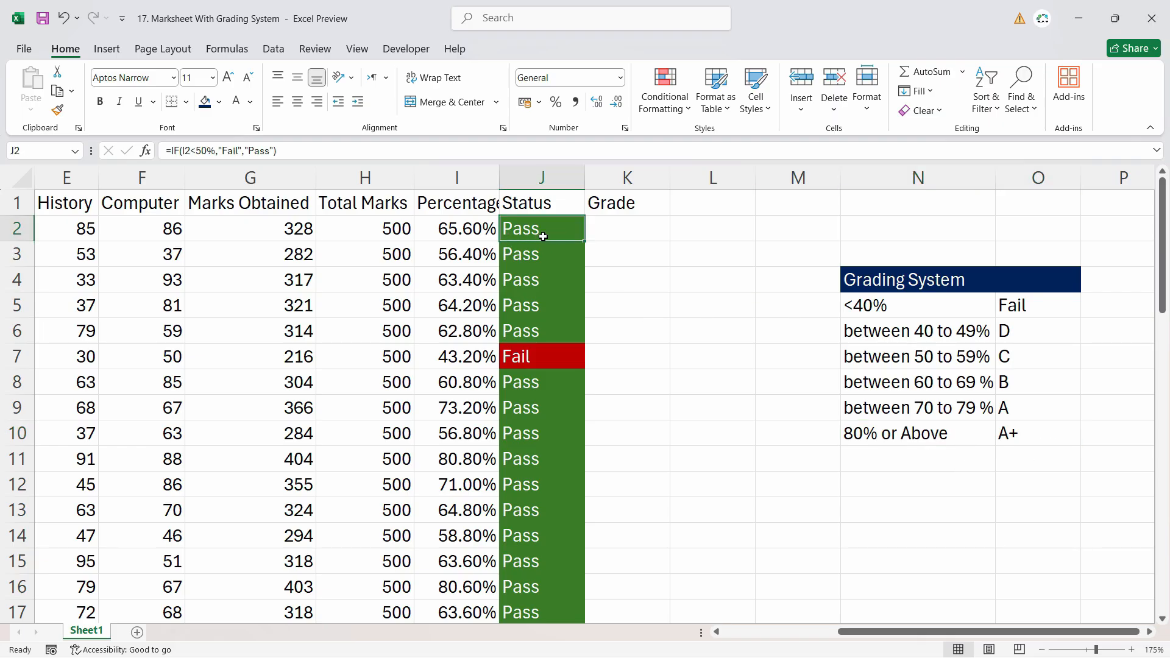
double_click(514, 232)
key("Escape")
double_click(534, 234)
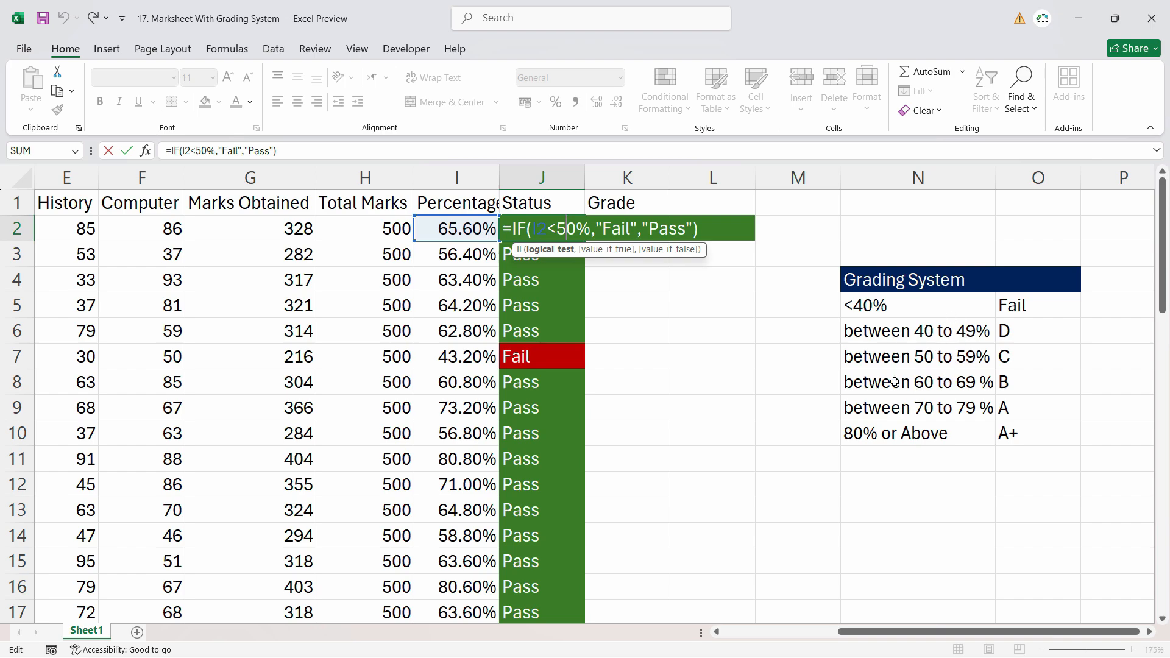
key("BackSpace")
type("4")
key("Return")
left_click(557, 228)
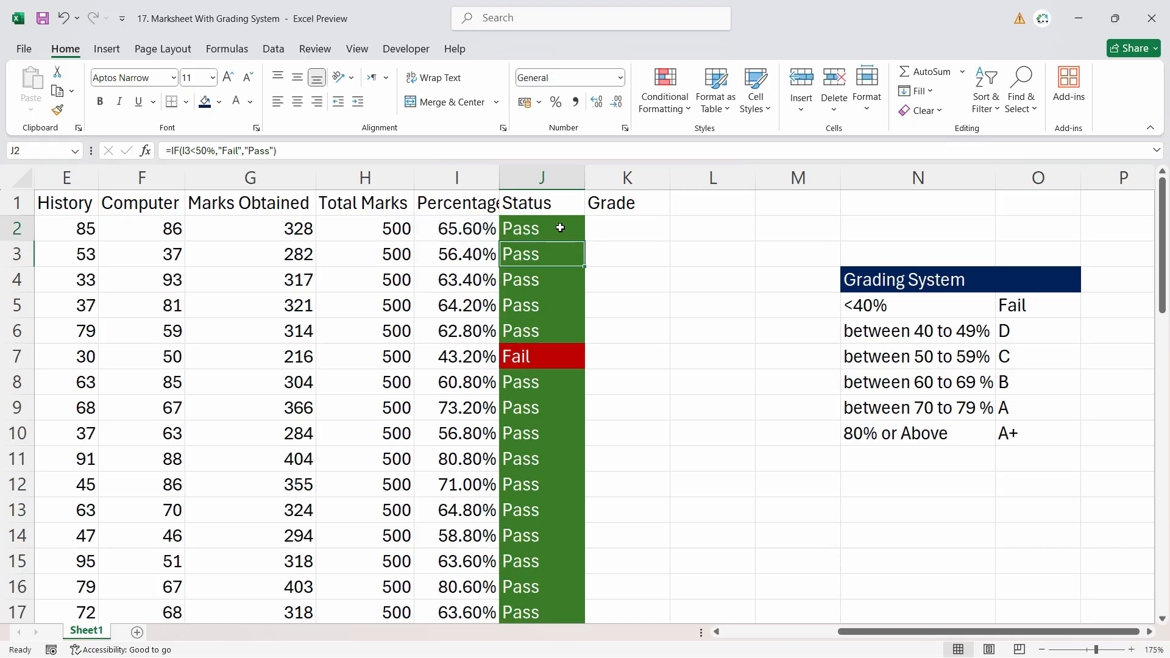
double_click(583, 241)
scroll(561, 388, "down", 13)
scroll(561, 388, "up", 13)
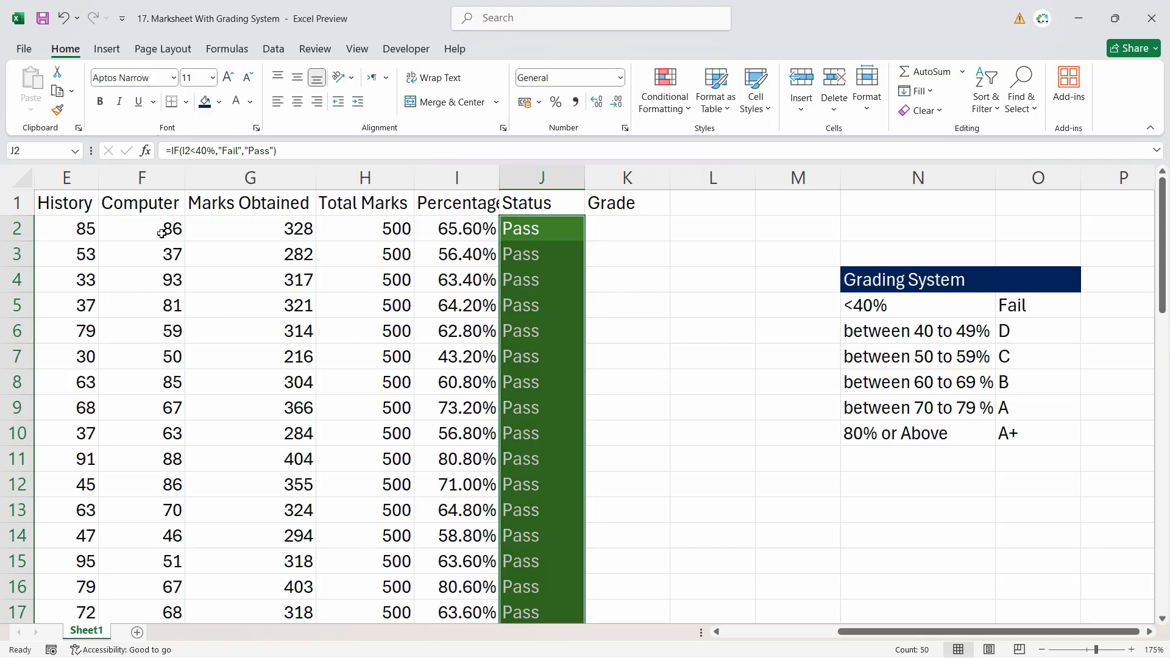
Set the Computer mark to 50 and the History mark to 30 for the student in row 2.
left_click(161, 234)
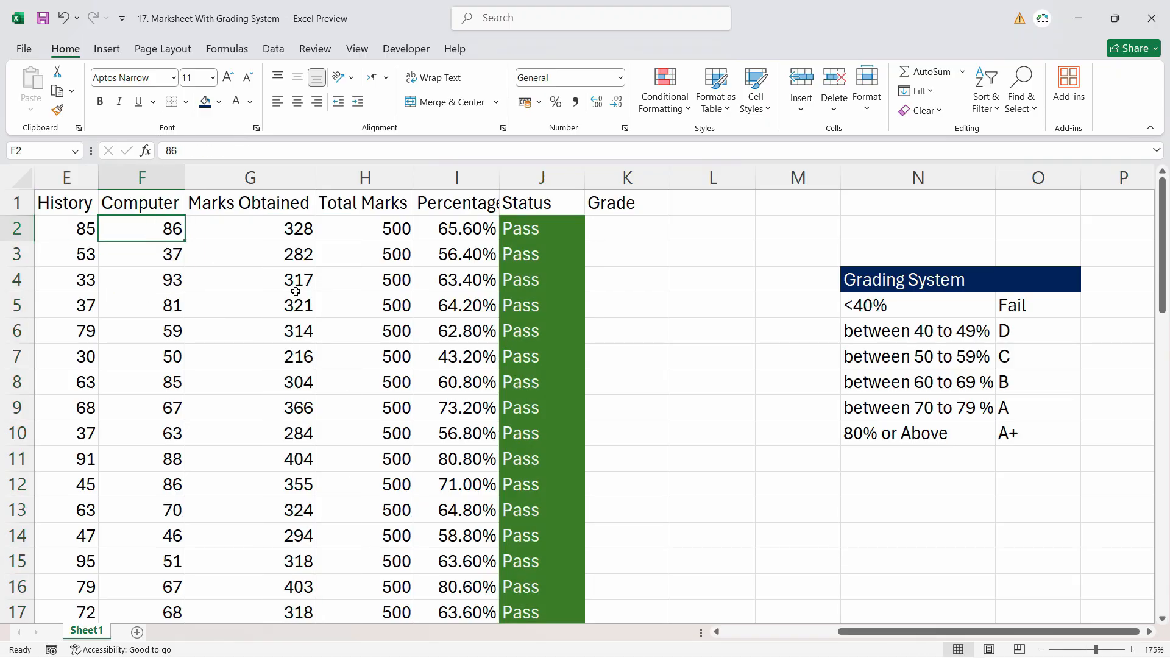
type("5")
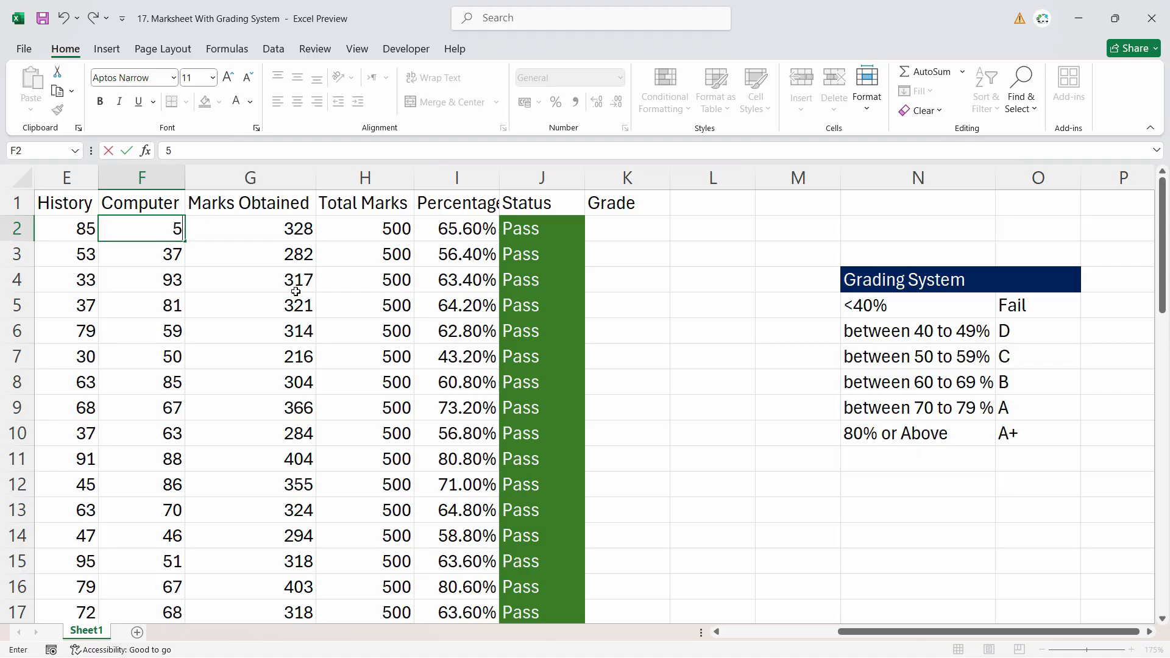
type("0")
key("Return")
key("Down")
key("Up")
key("Up")
key("Left")
key("Left")
key("Left")
key("Left")
key("Right")
key("Right")
key("Right")
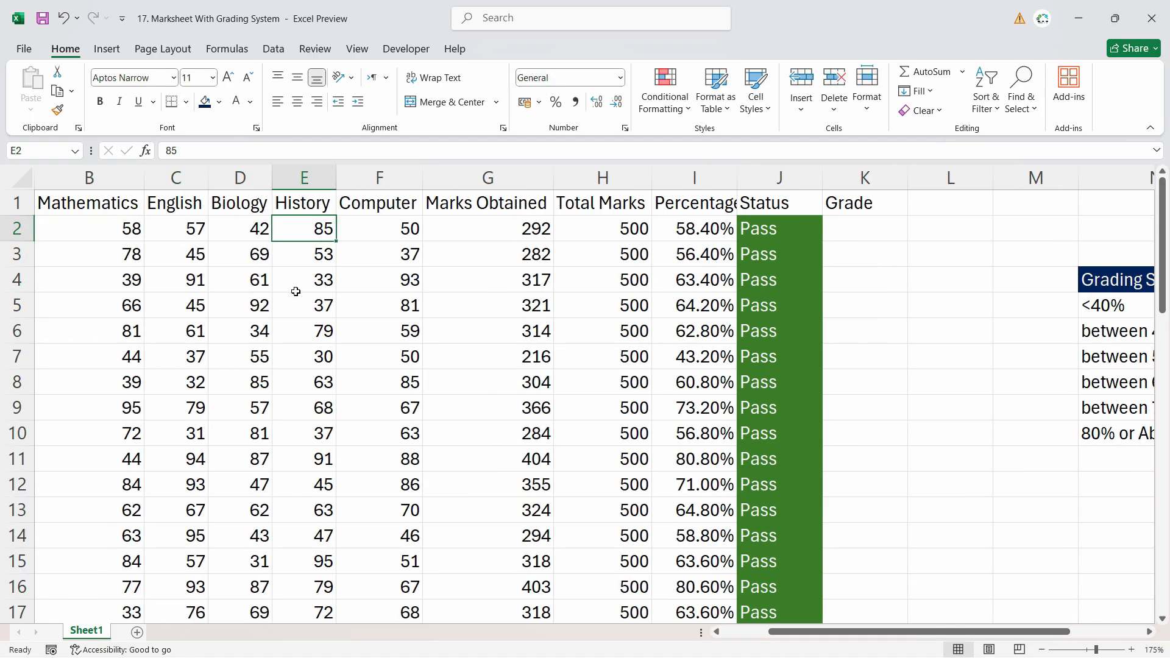
type("30")
key("Return")
Fill all marks from Mathematics through Computer with =RANDBETWEEN(25,90), and refill the Status formula down its column.
key("ctrl+Home")
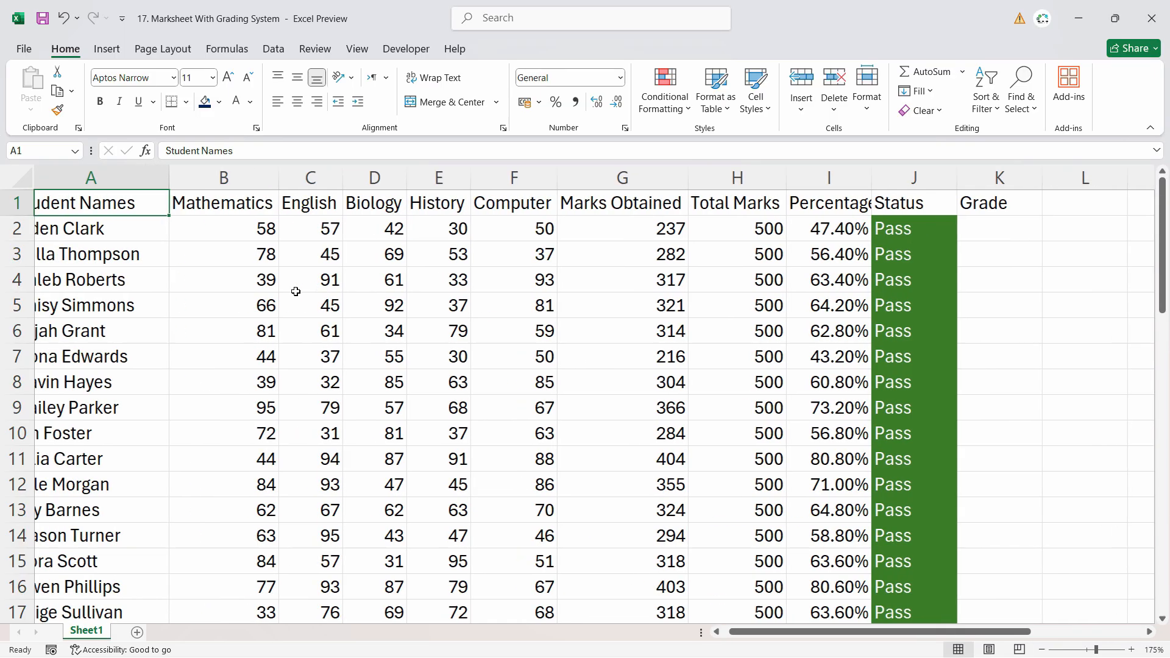
key("Down")
key("Right")
type("=")
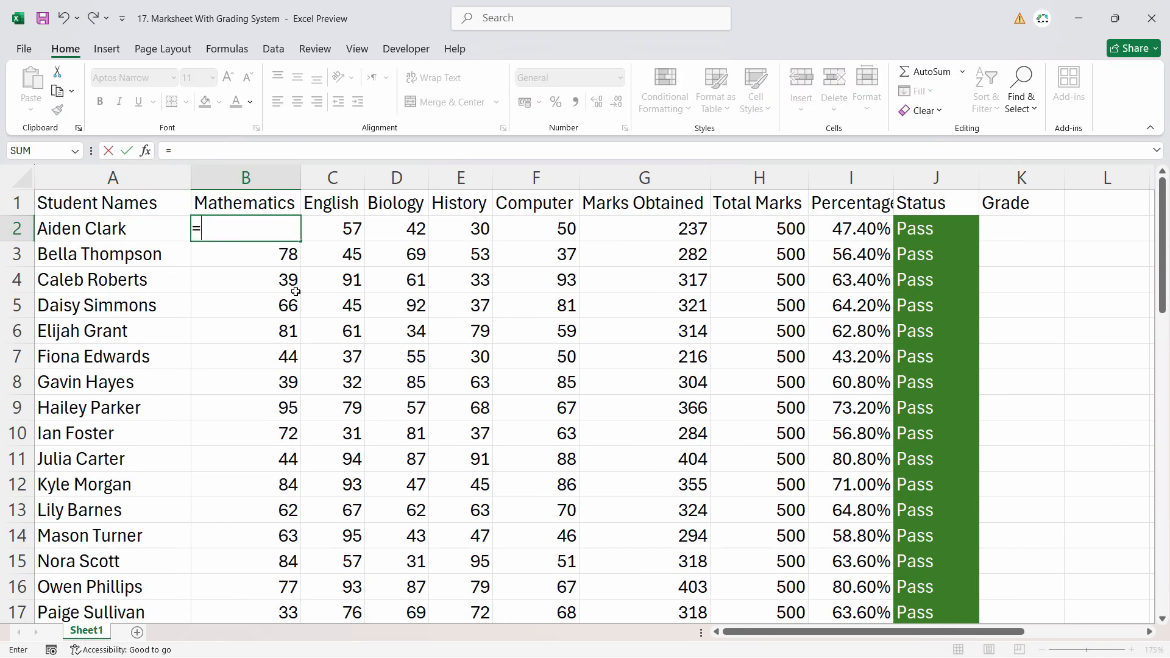
type("rand")
key("Down")
key("Down")
key("Tab")
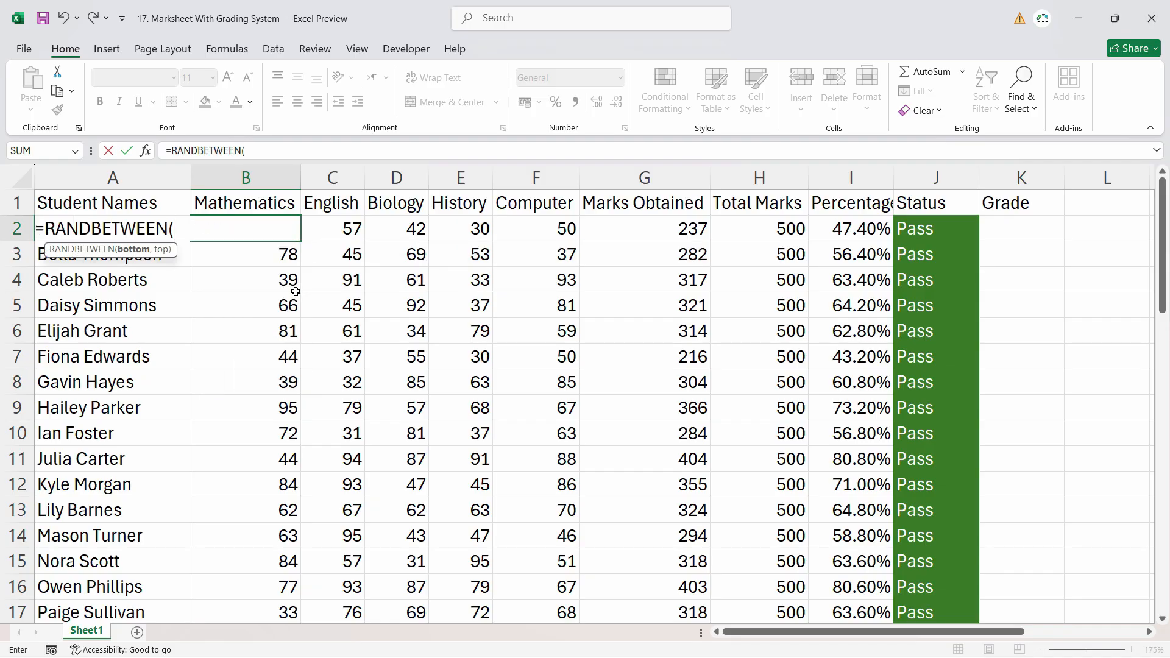
type("25,90")
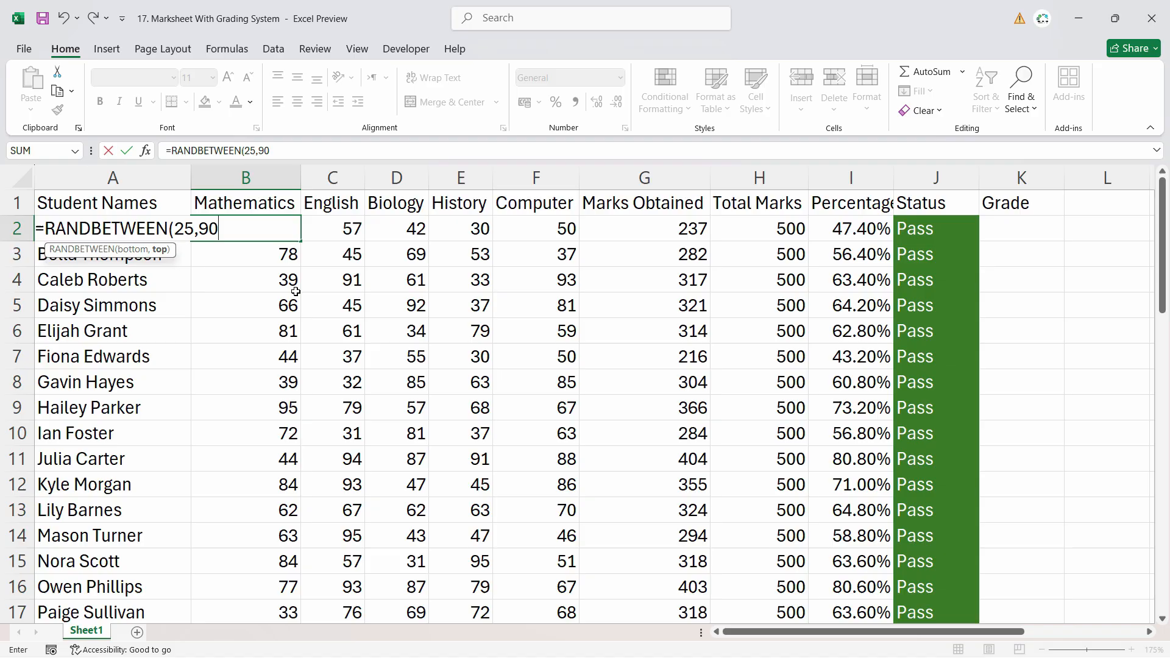
key("ctrl+Return")
left_click_drag(300, 242, 579, 241)
double_click(580, 241)
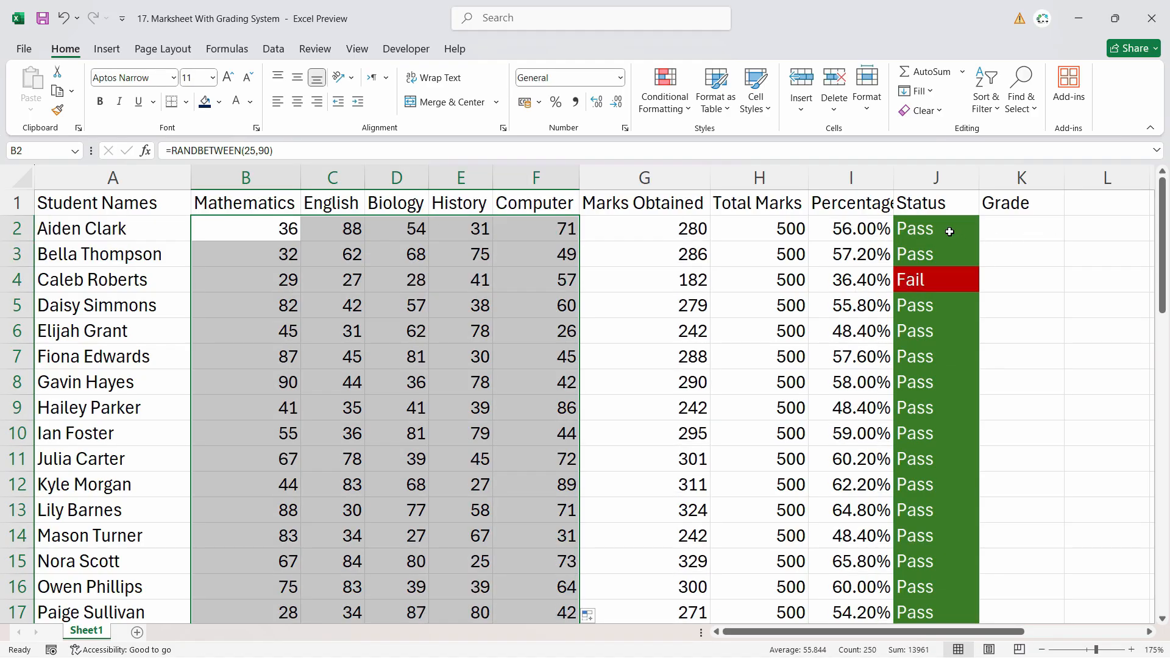
left_click(950, 232)
double_click(979, 238)
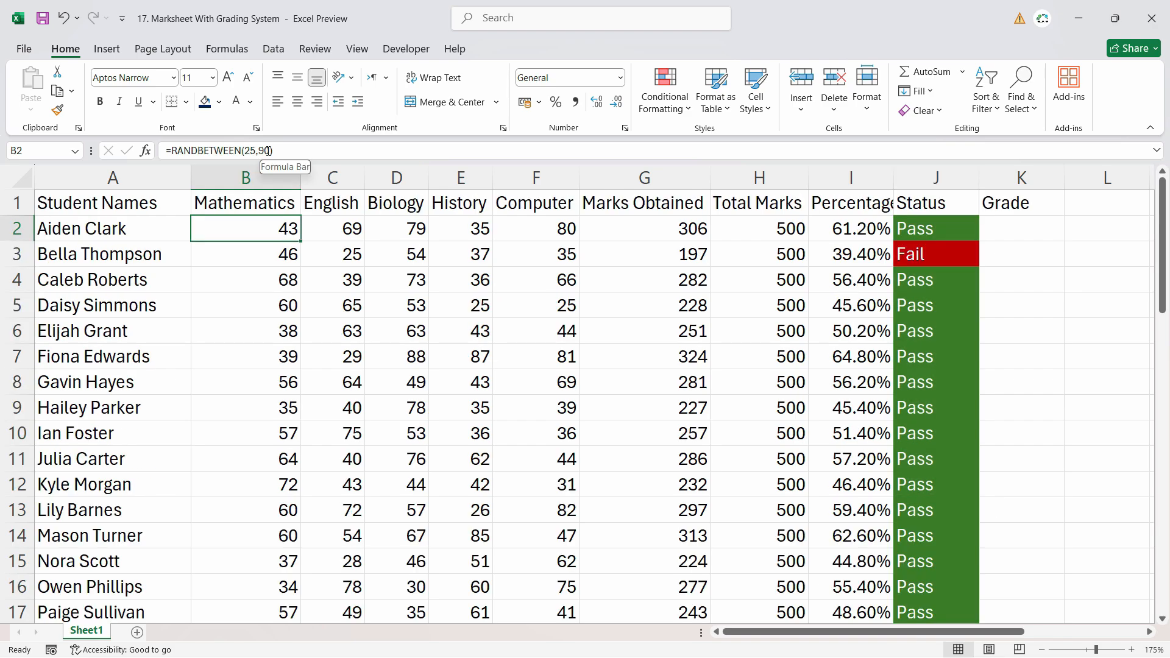
Change the random marks formula in B2 to =RANDBETWEEN(20,85).
left_click(254, 151)
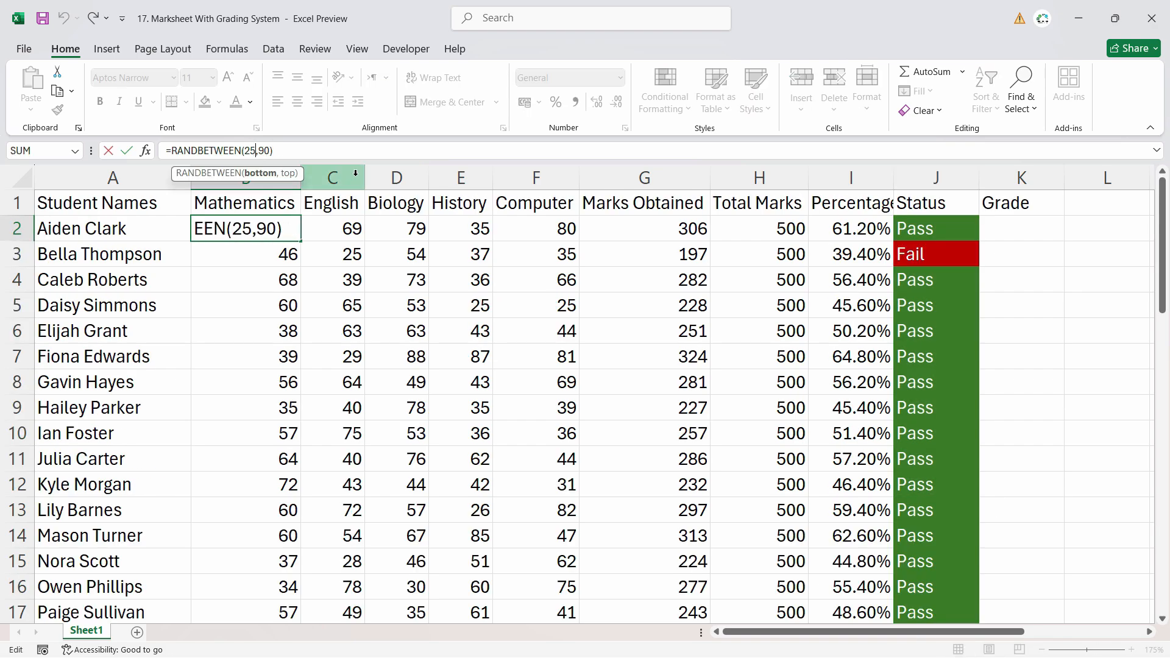
key("BackSpace")
type("0")
key("Right")
key("Delete")
key("Delete")
type("85")
key("Return")
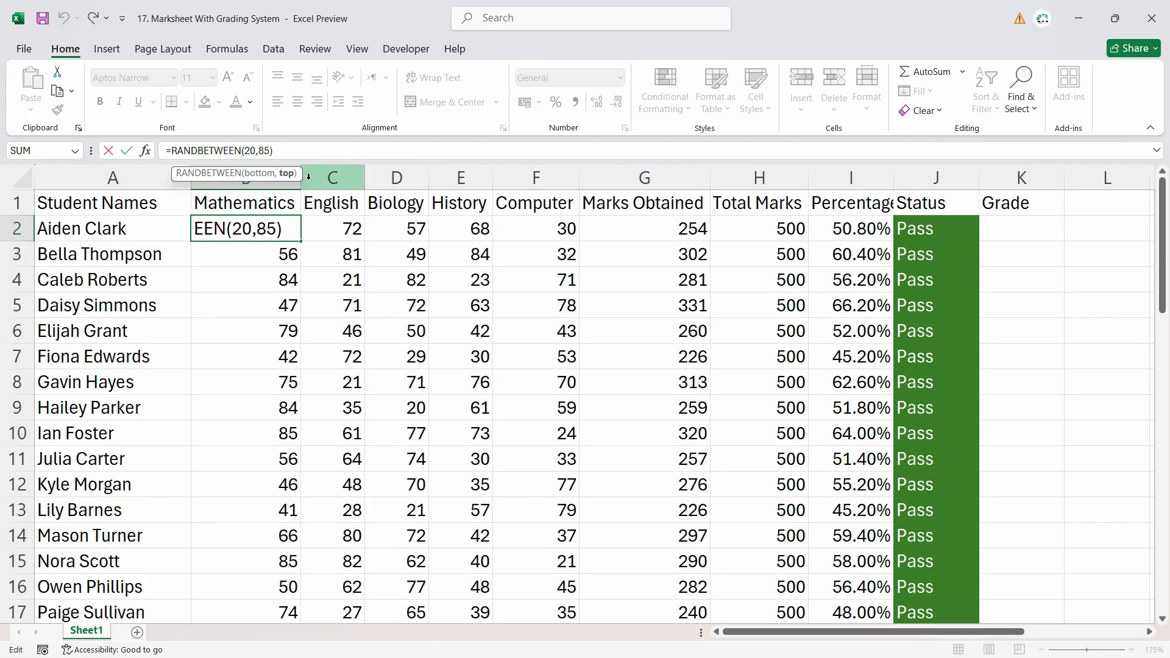
Set the formula's upper limit in B2 to 70 and fill it across all subject columns and down every student row.
key("BackSpace")
key("BackSpace")
type("70")
key("Return")
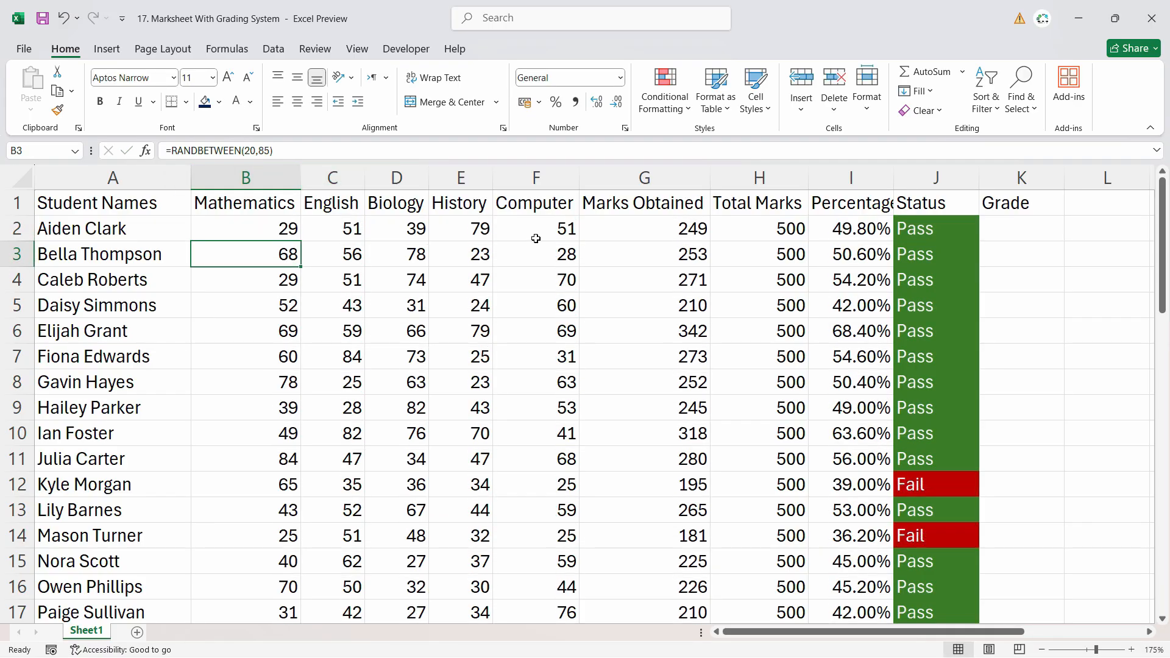
left_click(291, 220)
left_click_drag(300, 241, 576, 243)
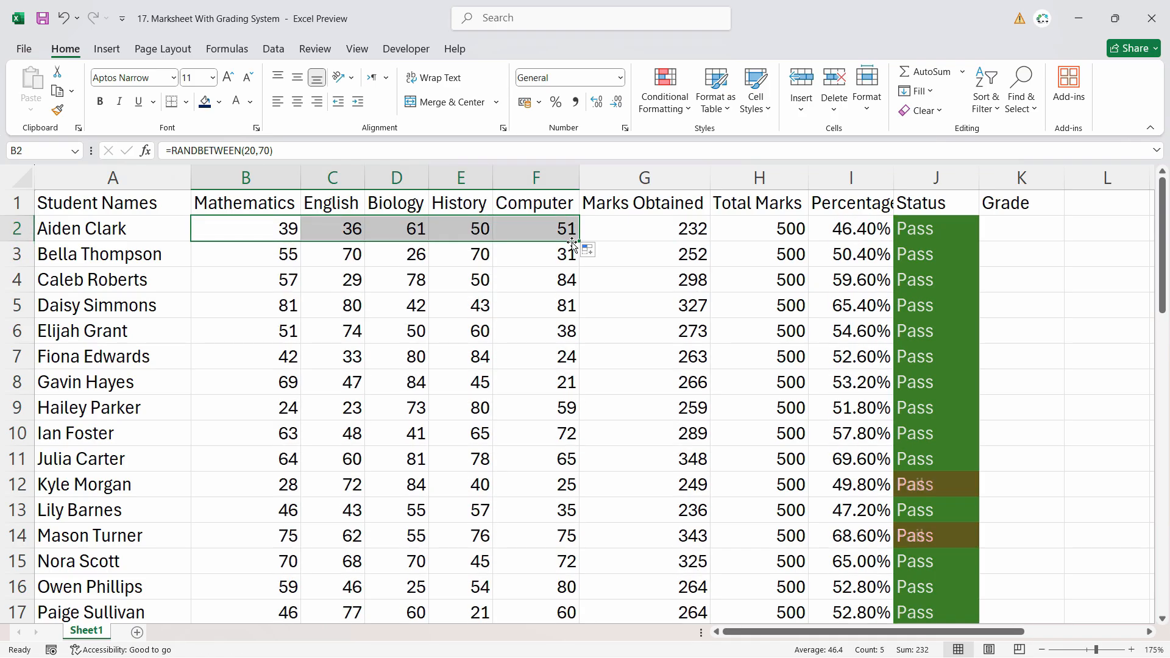
double_click(577, 241)
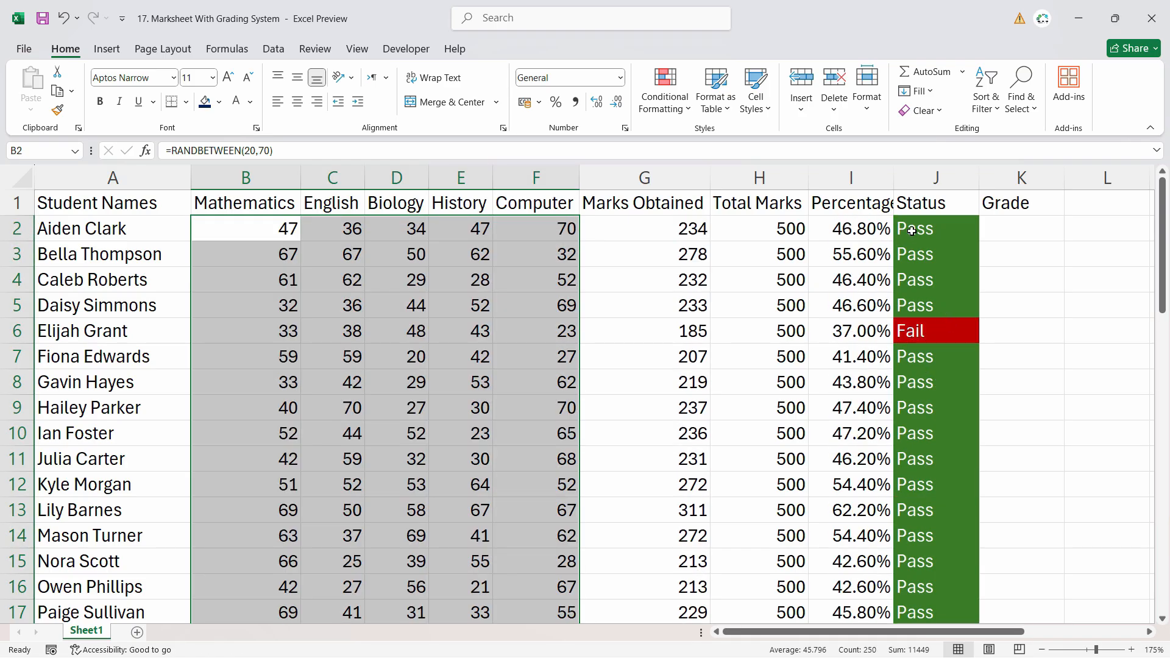
left_click(939, 230)
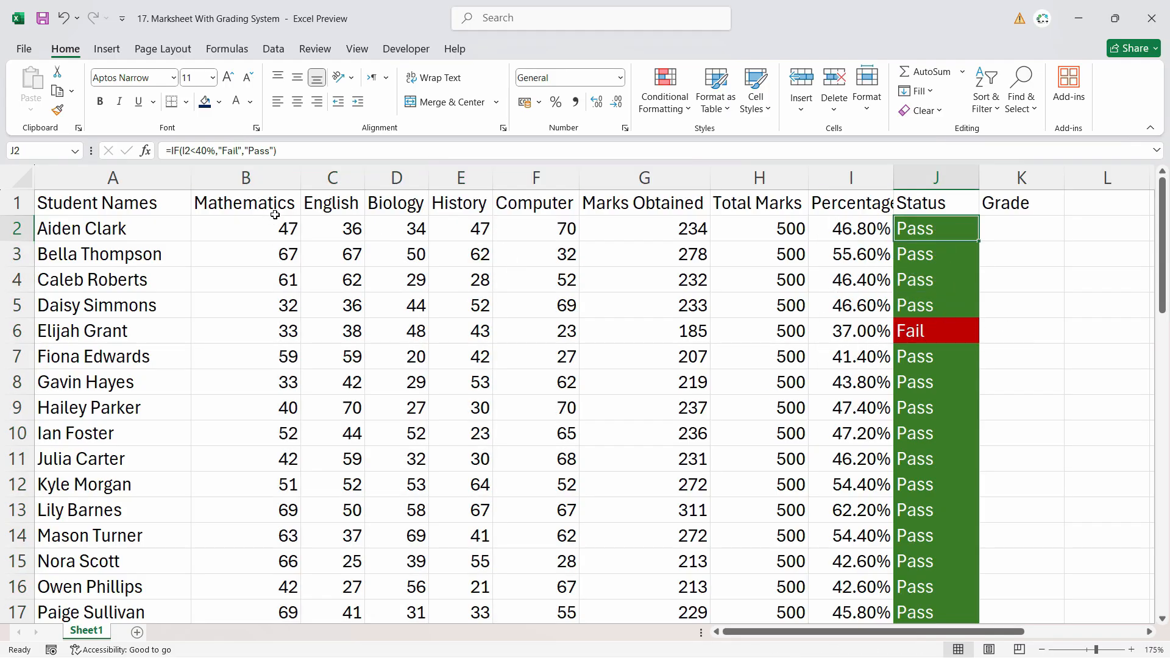
left_click(935, 273)
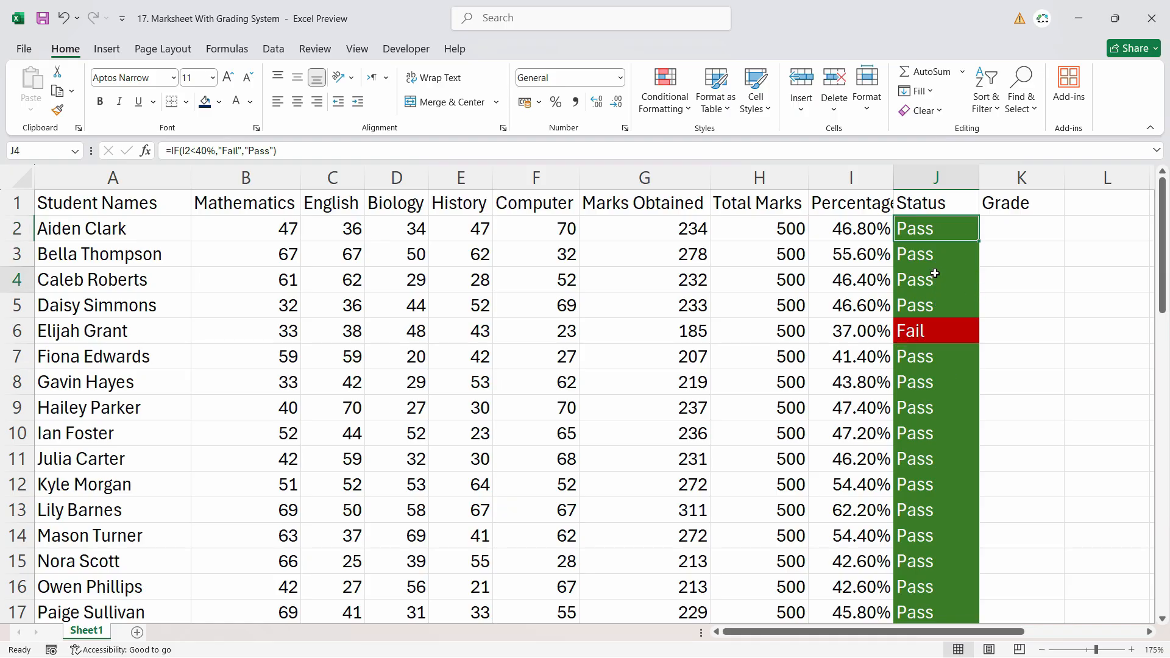
left_click(933, 359)
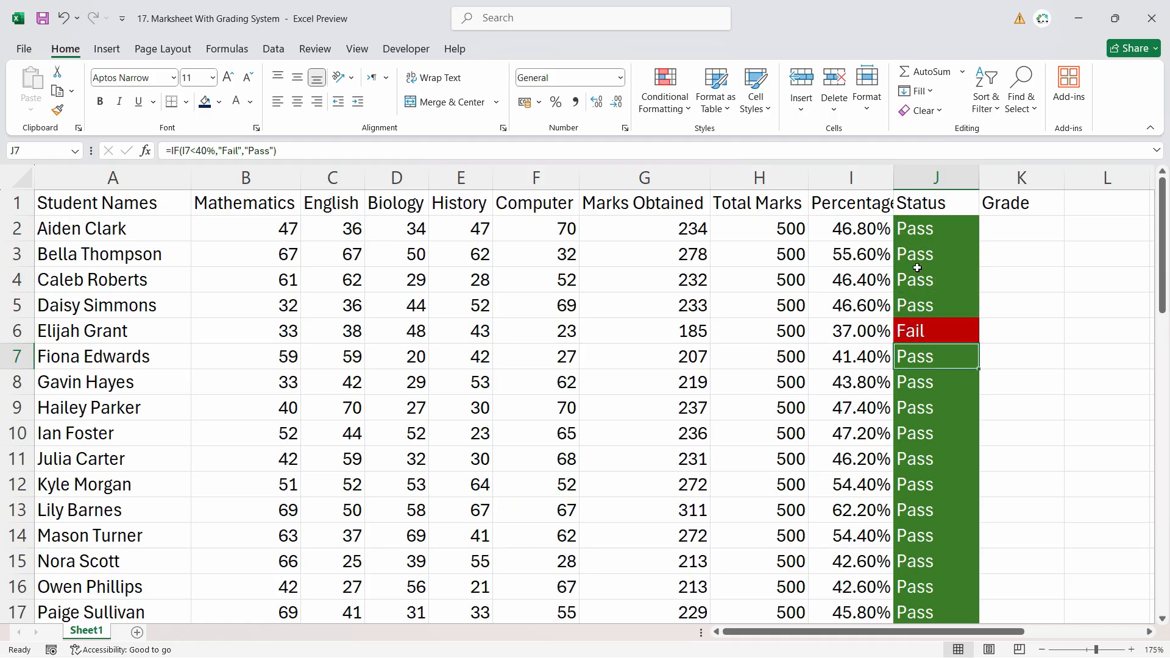
left_click(925, 224)
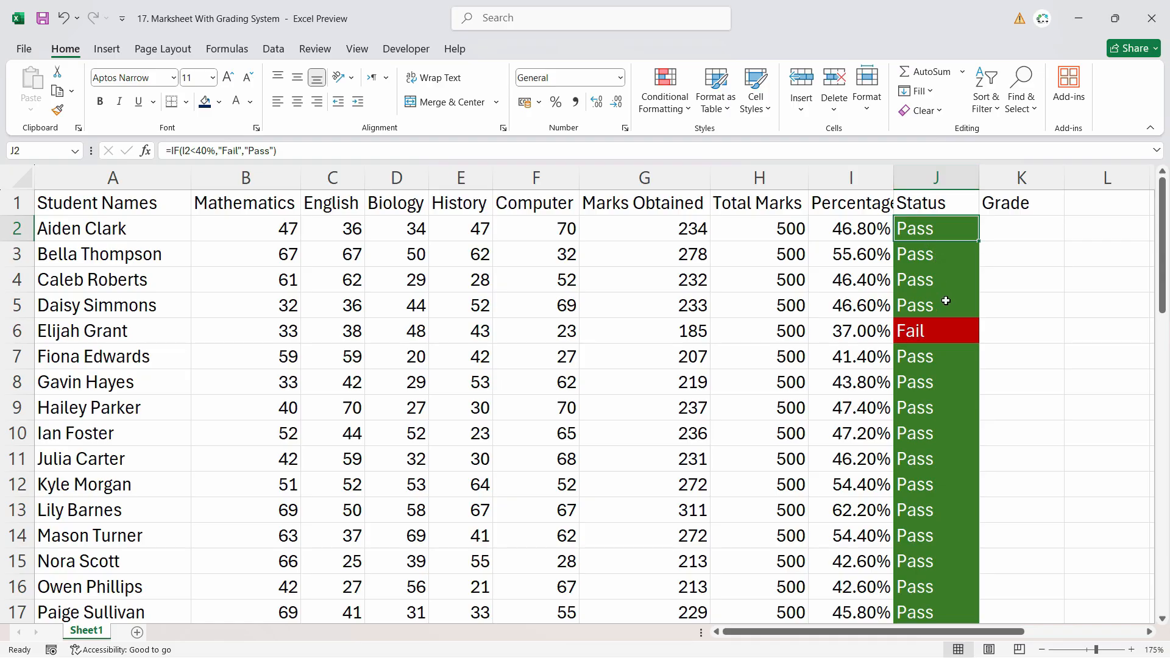
left_click(943, 287)
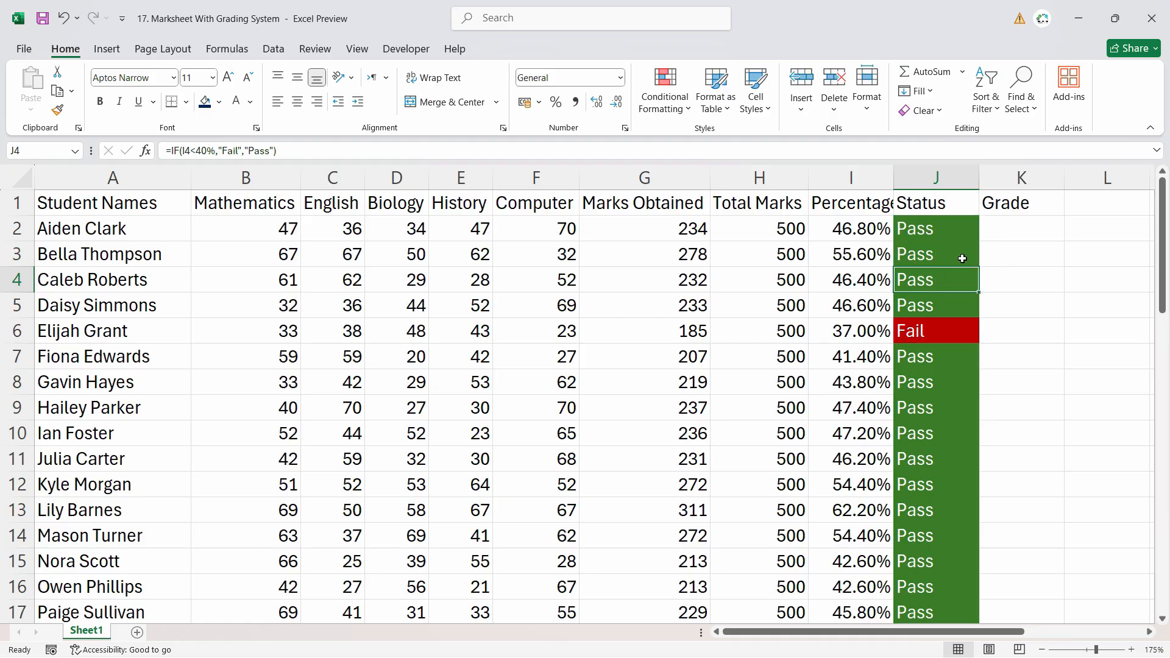
Replace the random formulas in the Mathematics through Computer columns with their values only.
left_click_drag(563, 178, 287, 175)
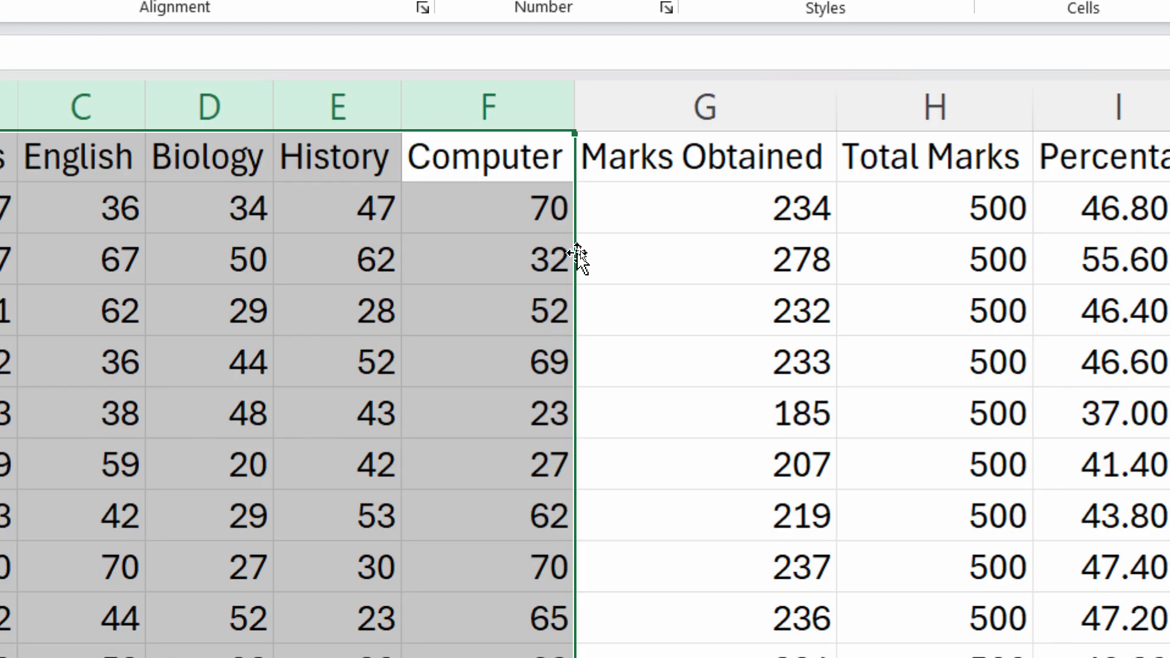
left_click_drag(577, 252, 487, 246)
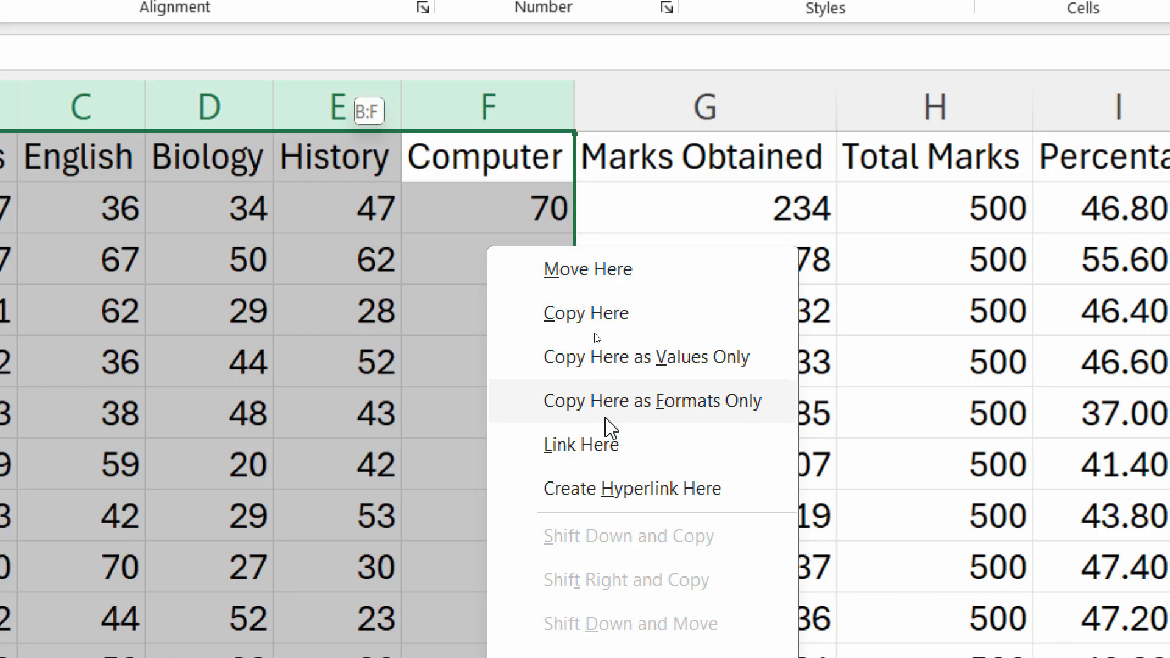
left_click(612, 362)
Check several mark cells in the subject columns to see whether they hold fixed numbers instead of formulas.
left_click(380, 318)
left_click(343, 305)
left_click(330, 238)
left_click(420, 334)
left_click(535, 281)
left_click(519, 339)
left_click(564, 253)
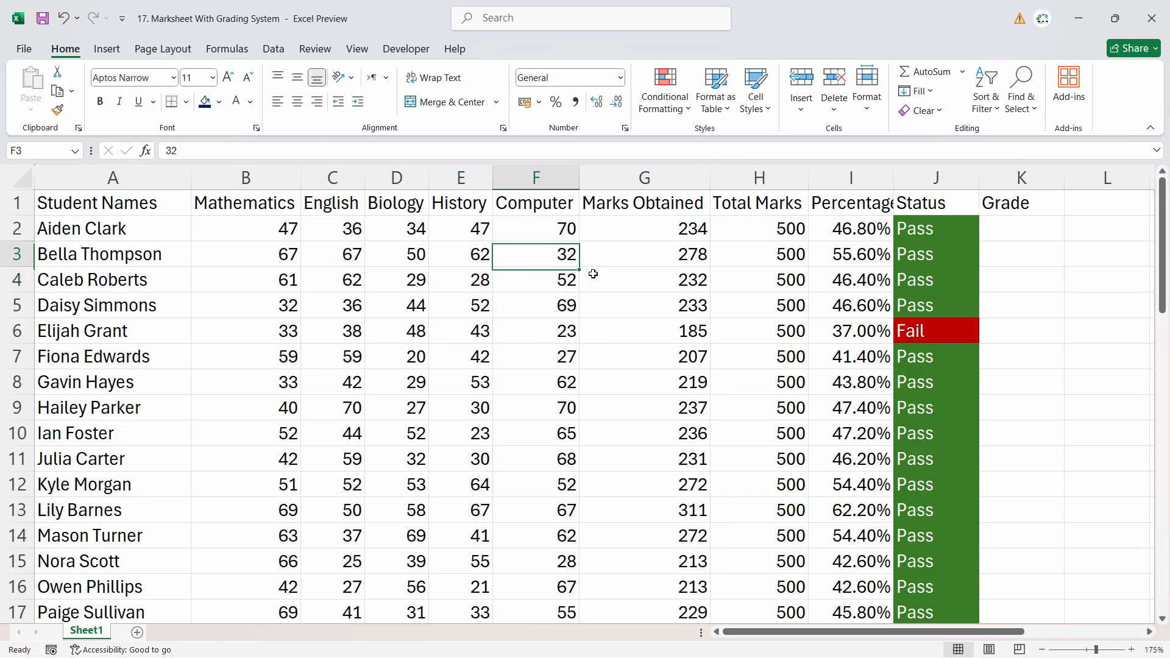
left_click(942, 274)
left_click(498, 230)
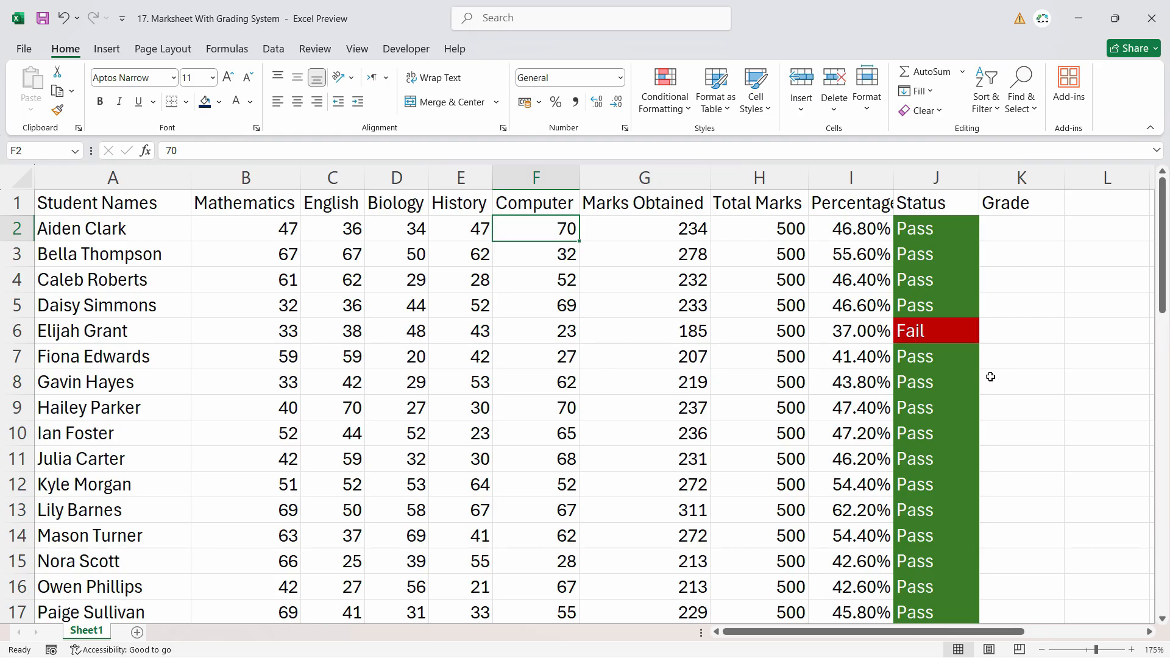
Examine the percentage ranges and letter grades in the Grading System table, along with the Status formula in J2.
left_click(1002, 227)
scroll(853, 262, "right", 3)
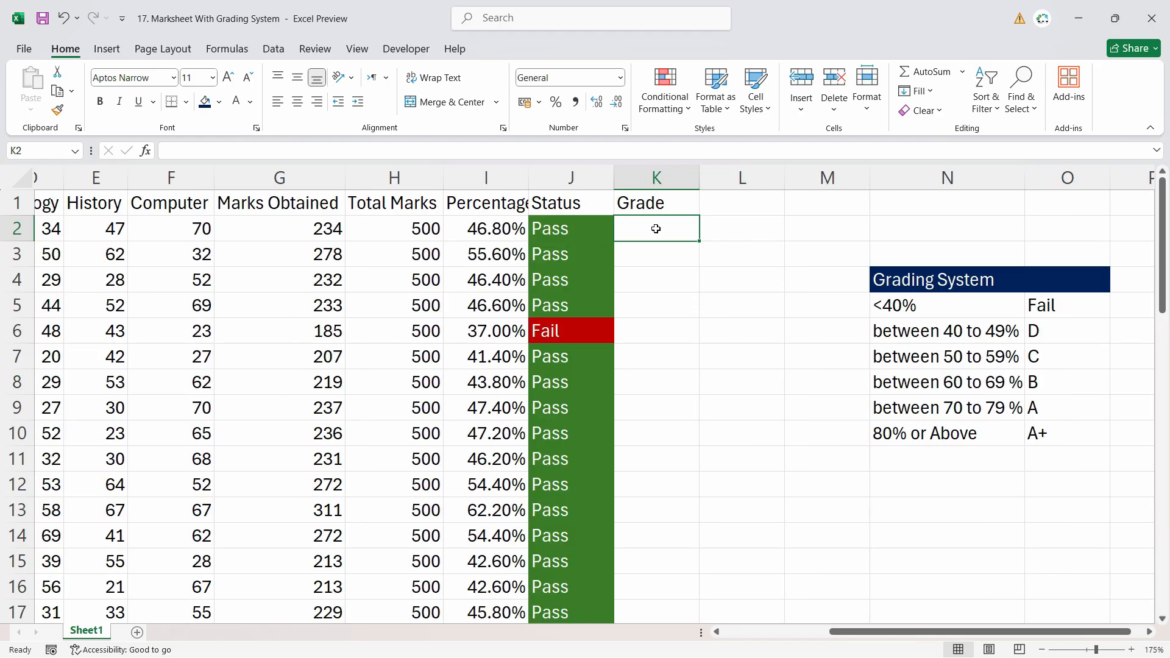
scroll(981, 311, "right", 1)
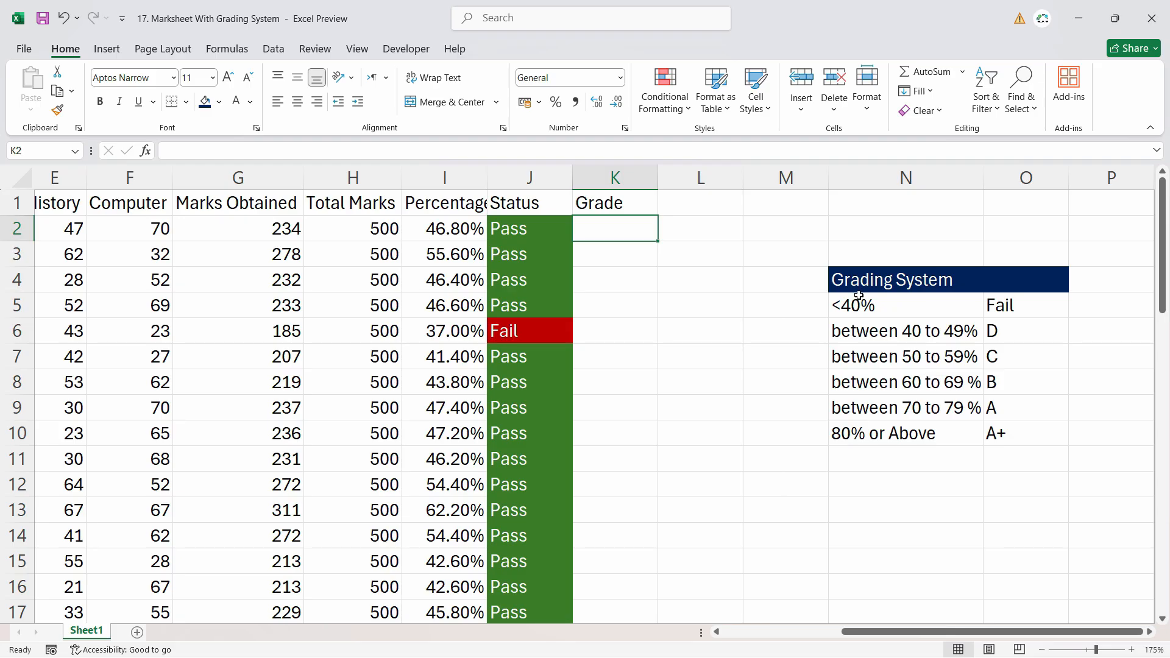
left_click_drag(1032, 309, 859, 433)
left_click(637, 226)
left_click(555, 230)
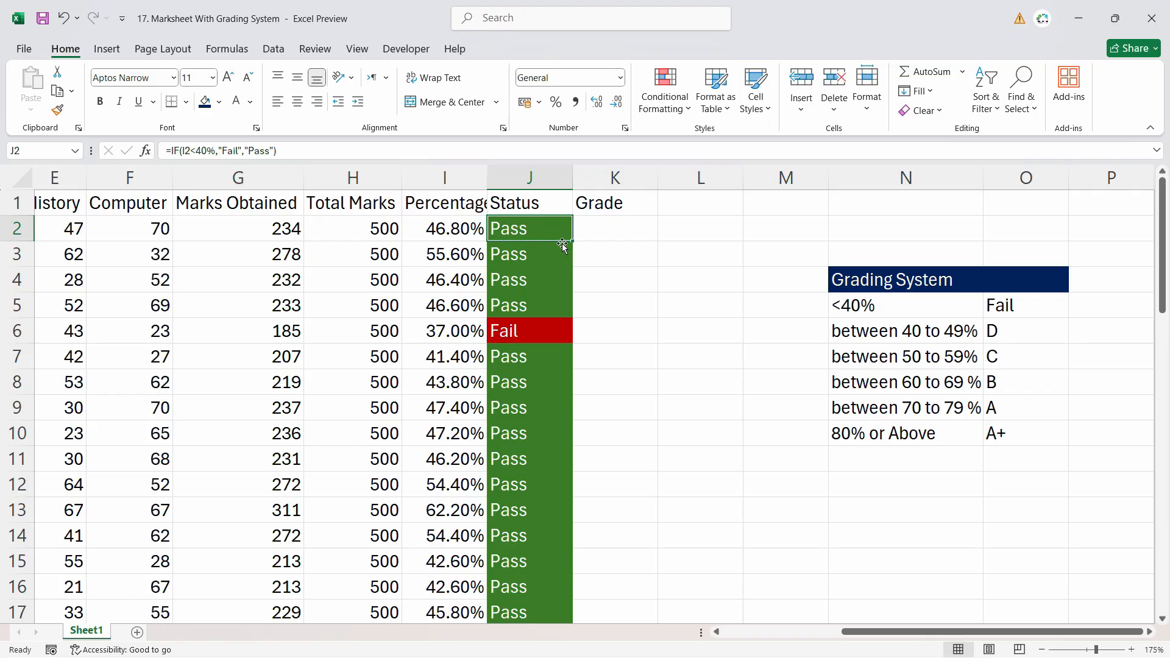
Begin the Grade formula in K2 with an IF test that returns "Fail" when I2<40%.
left_click(616, 230)
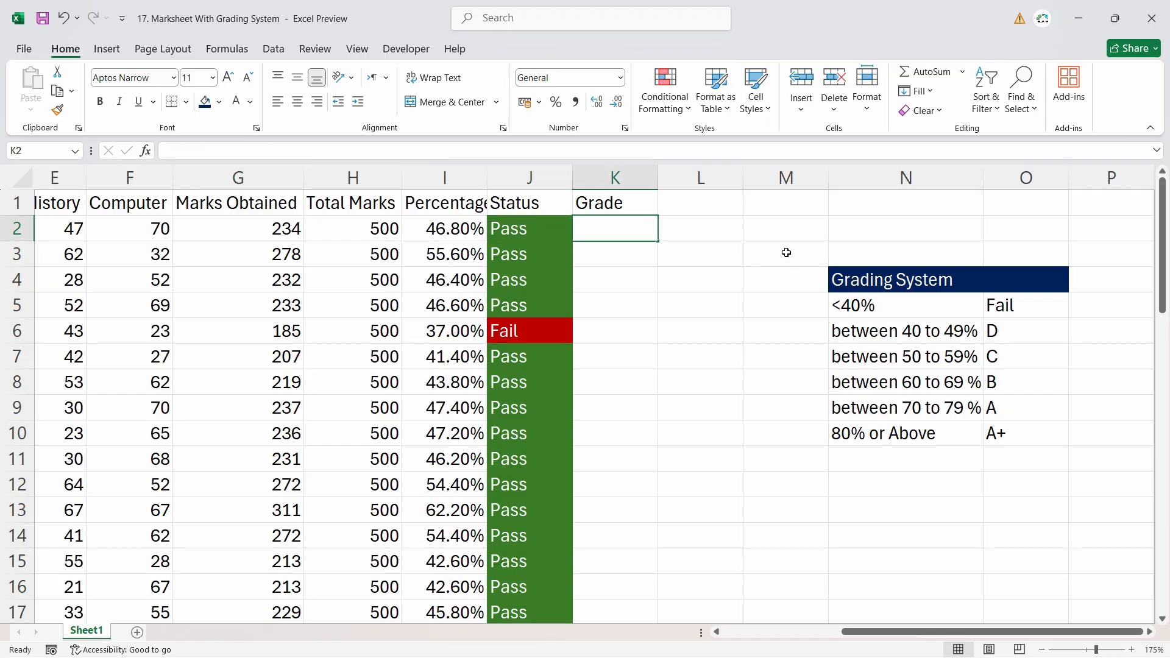
type("=")
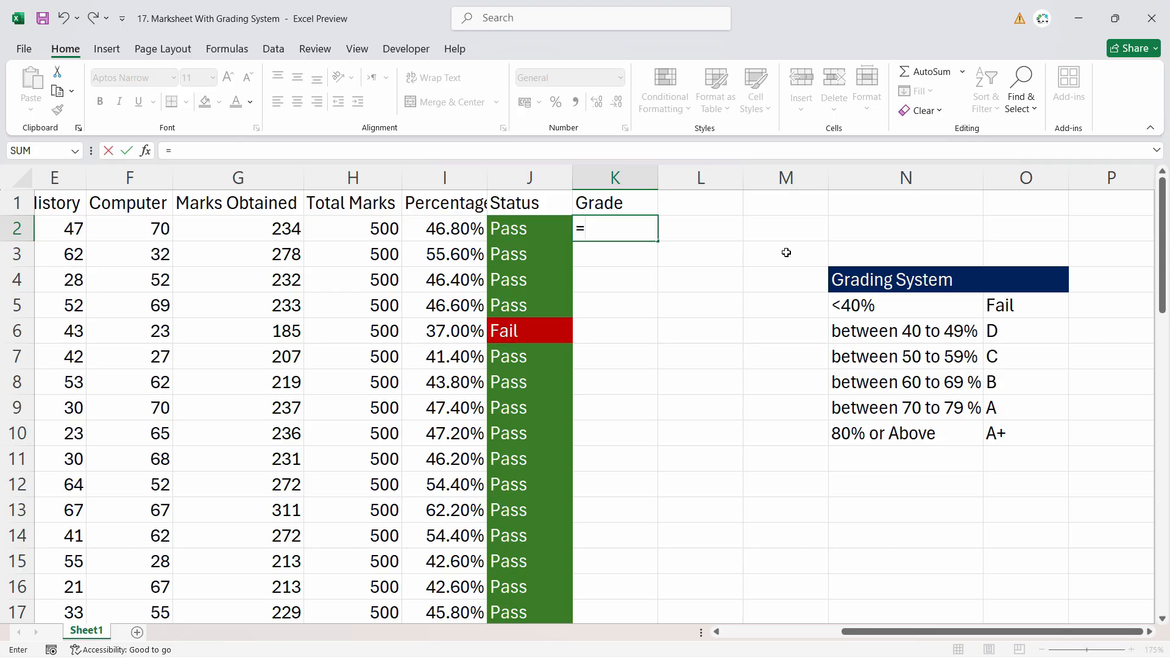
type("IF(I2")
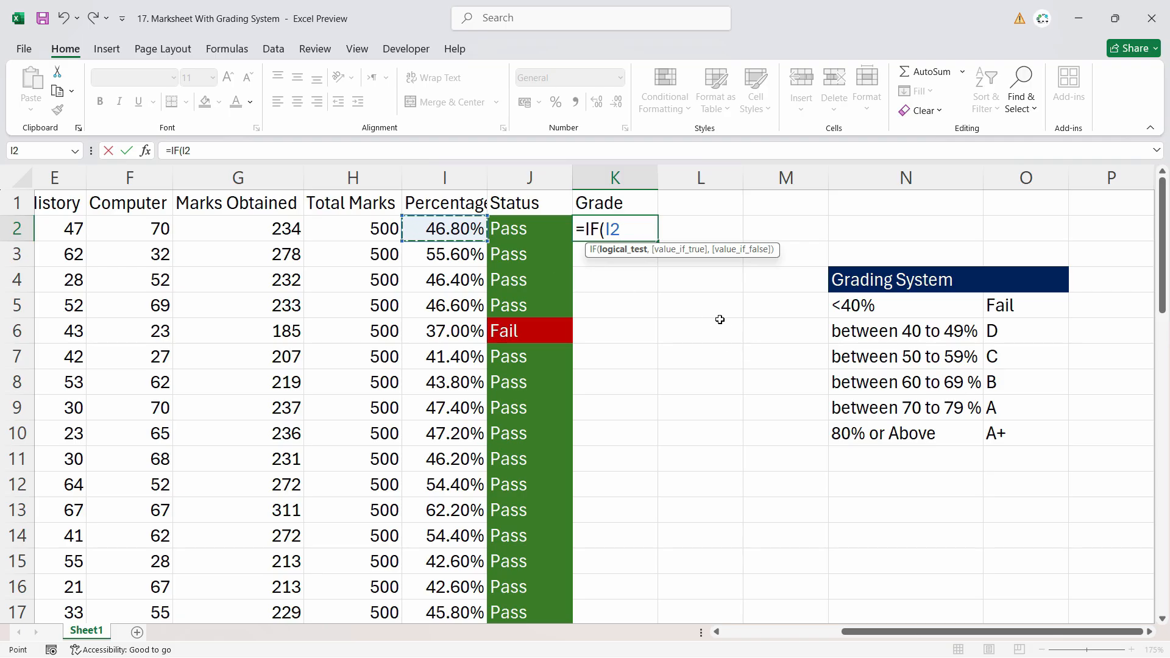
type("<40")
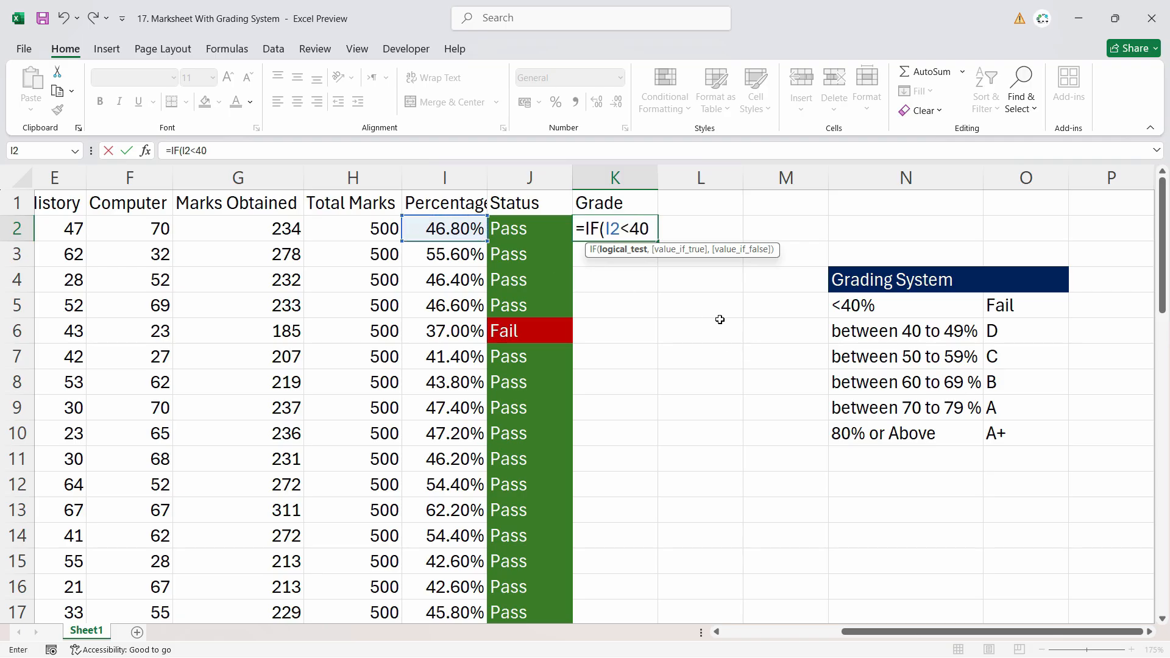
type("%,")
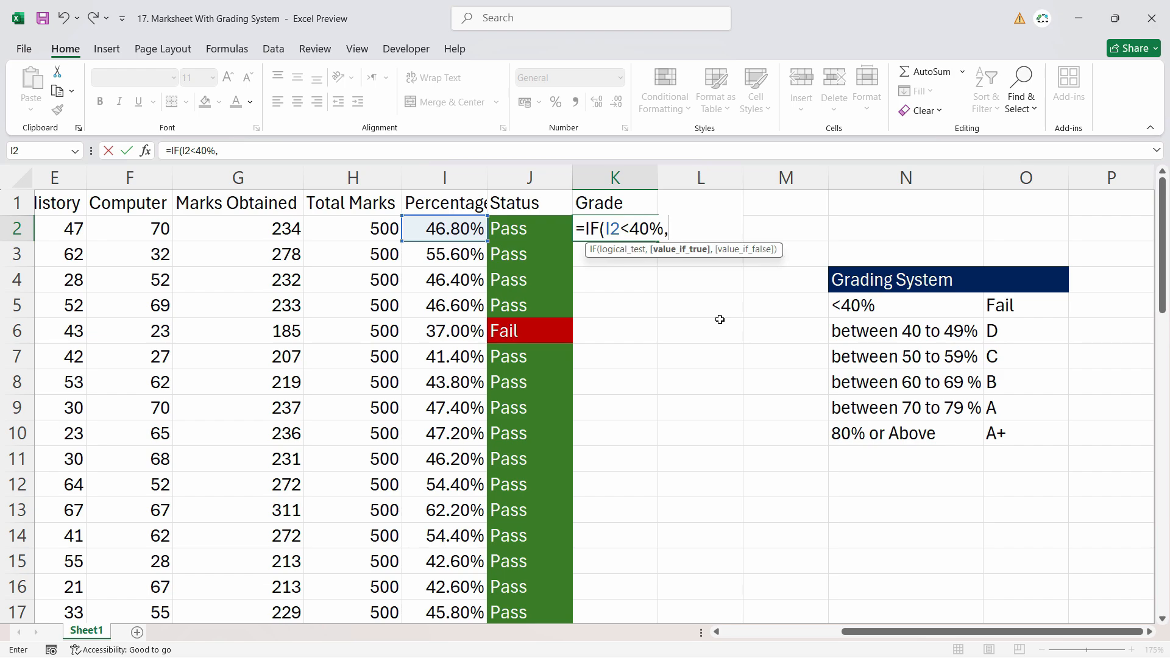
type("\"Fail\",")
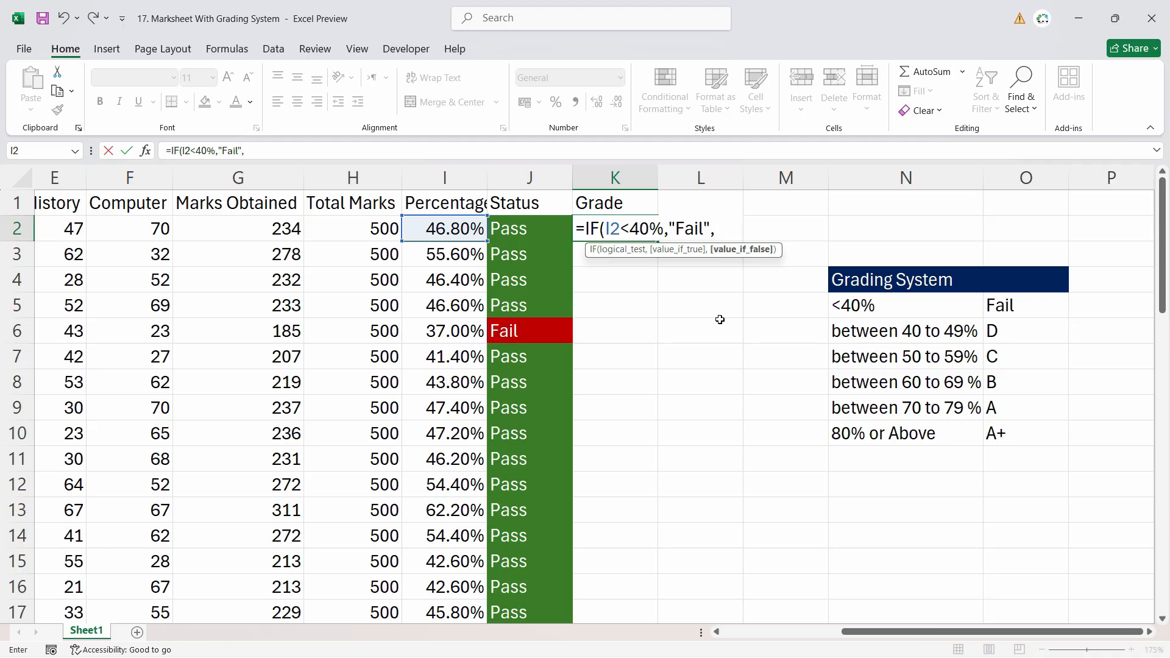
Add a nested IF to the K2 formula as its false value, returning "D" when I2<50%.
type("IF(")
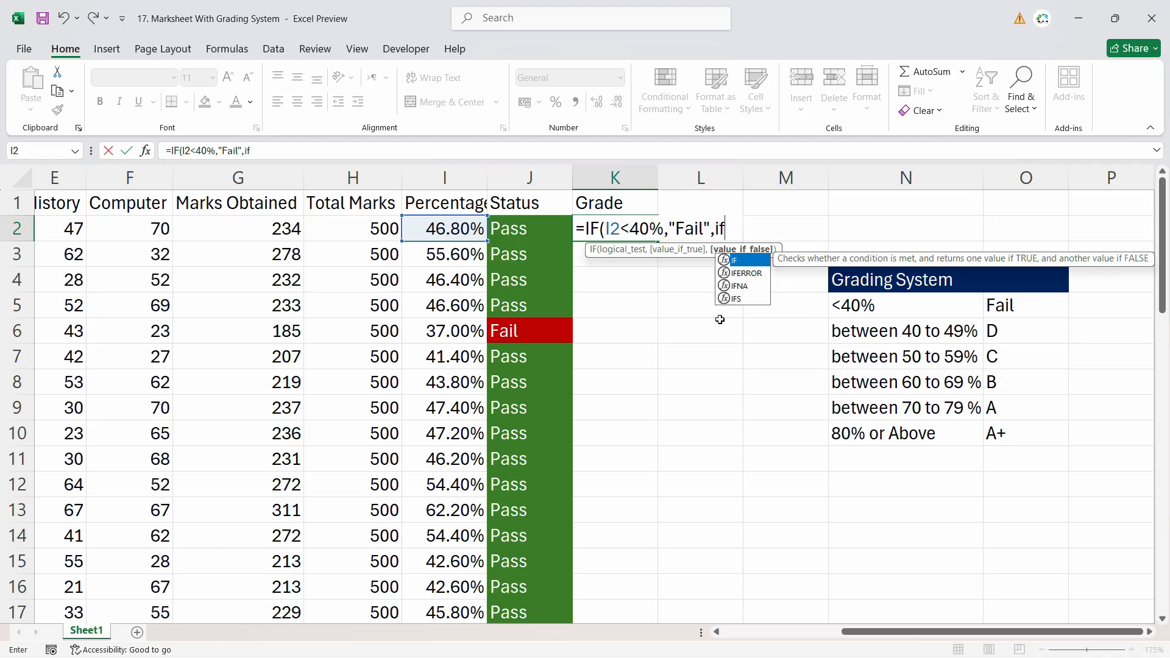
left_click(414, 227)
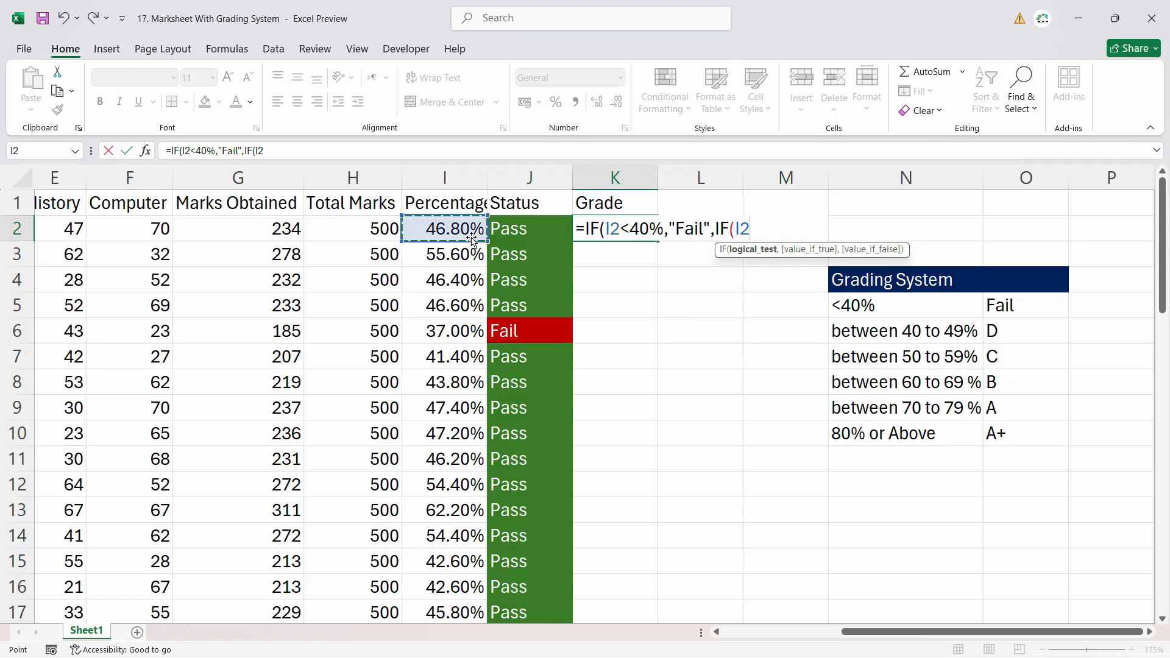
type("<")
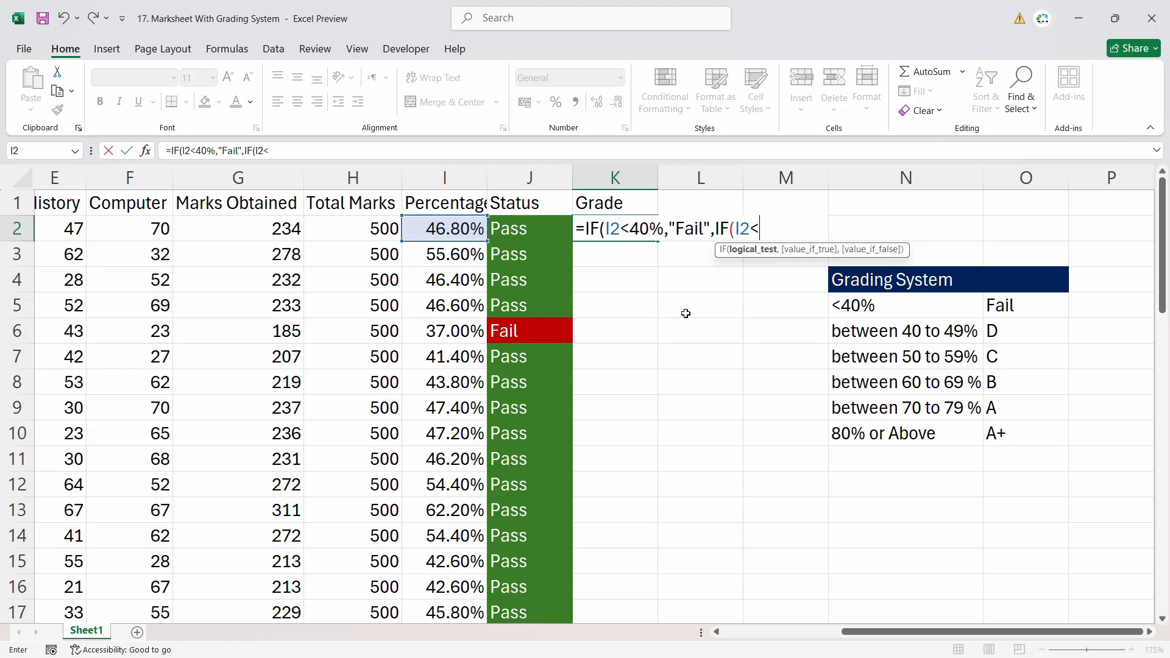
type("50%,")
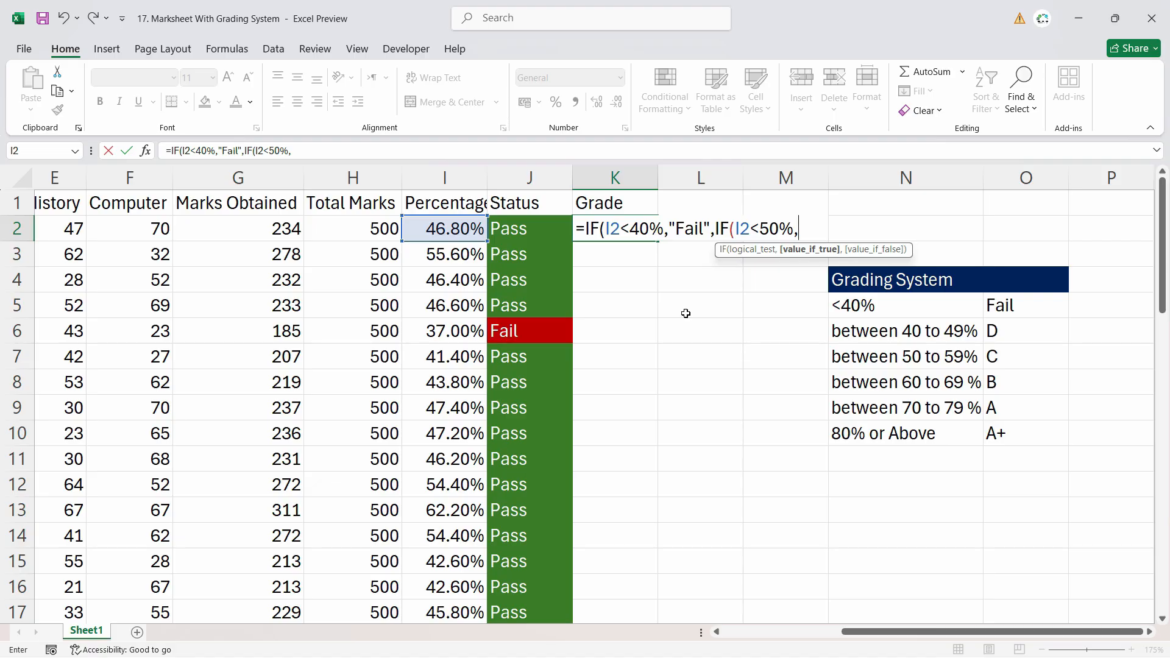
type("\"D\"")
type(",")
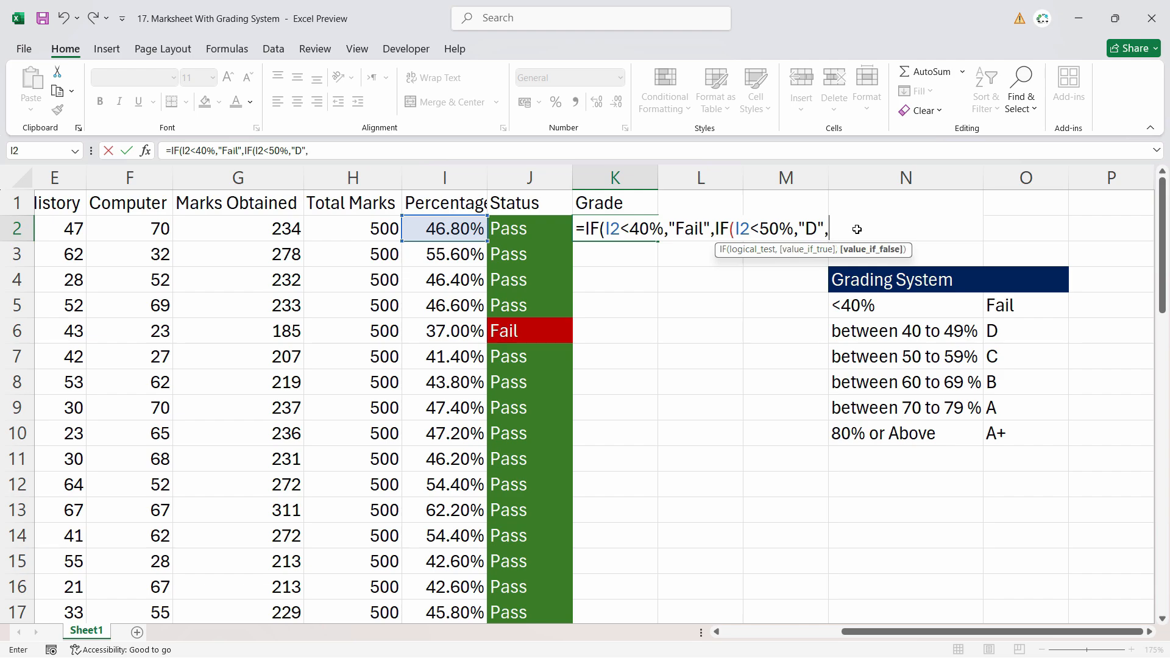
Nest another IF in the K2 formula that returns "C" when I2<60%.
type("IF(")
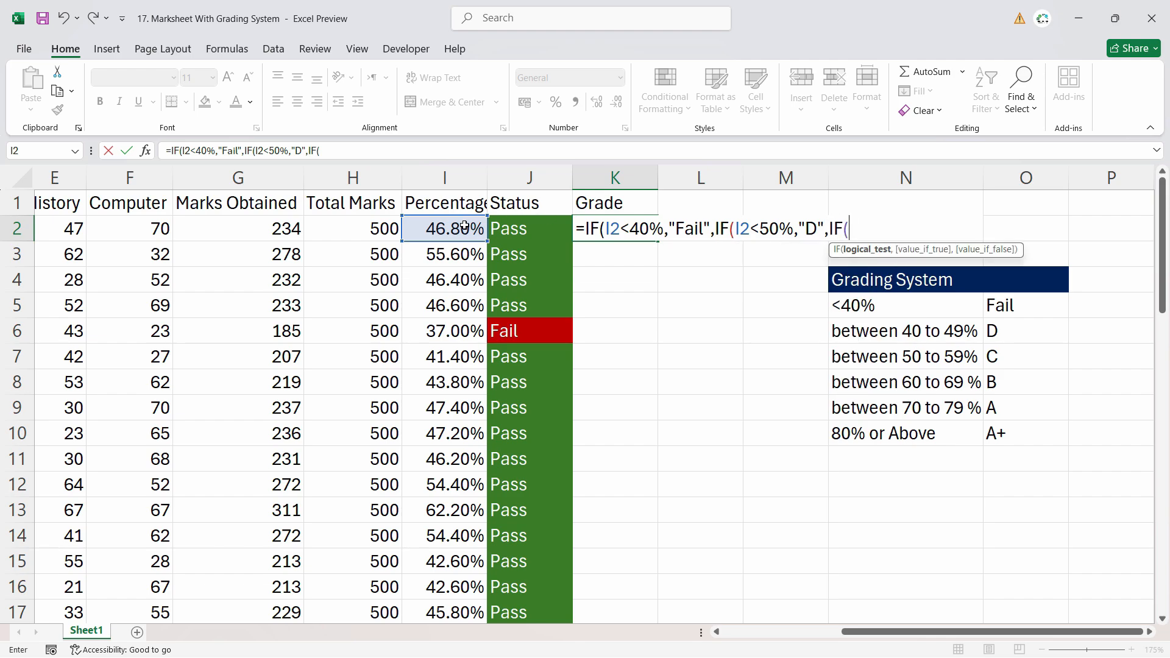
left_click(457, 231)
type("<")
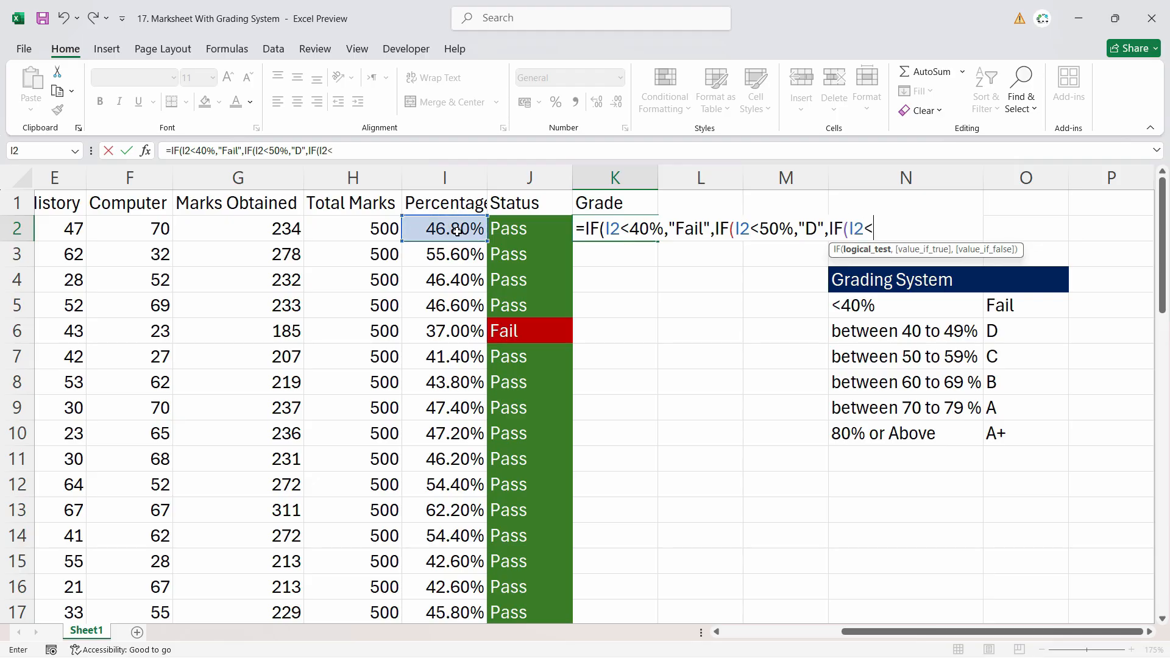
type("60%,")
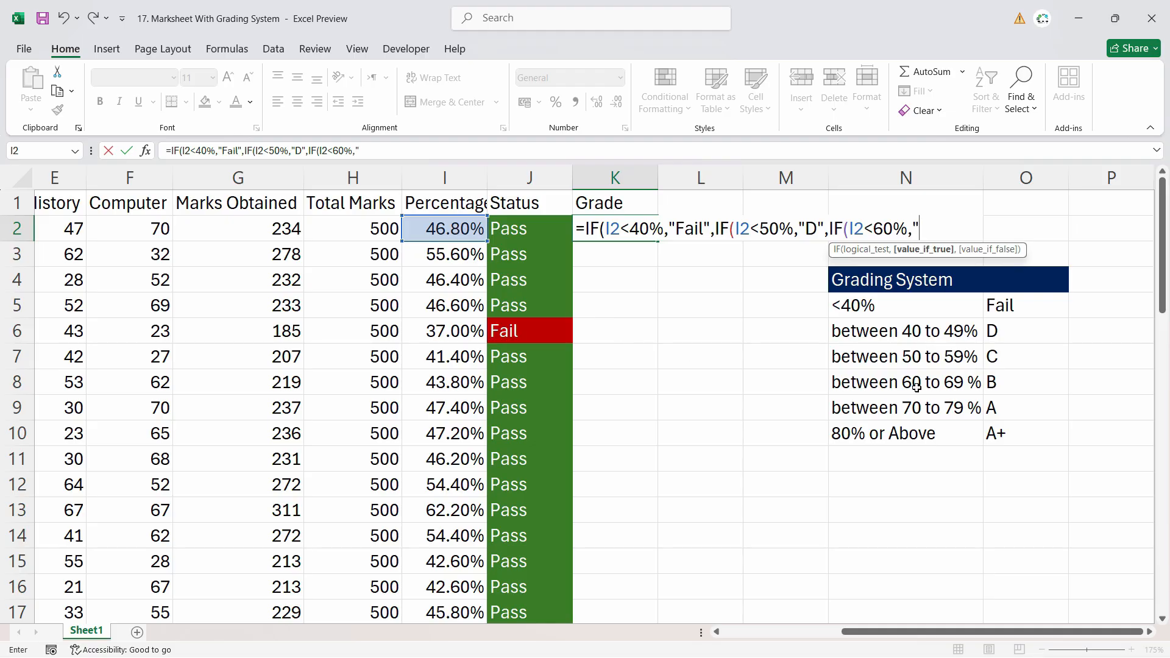
type("C")
Nest a further IF in the K2 formula that returns "B" when I2<70%.
type("\",IF(")
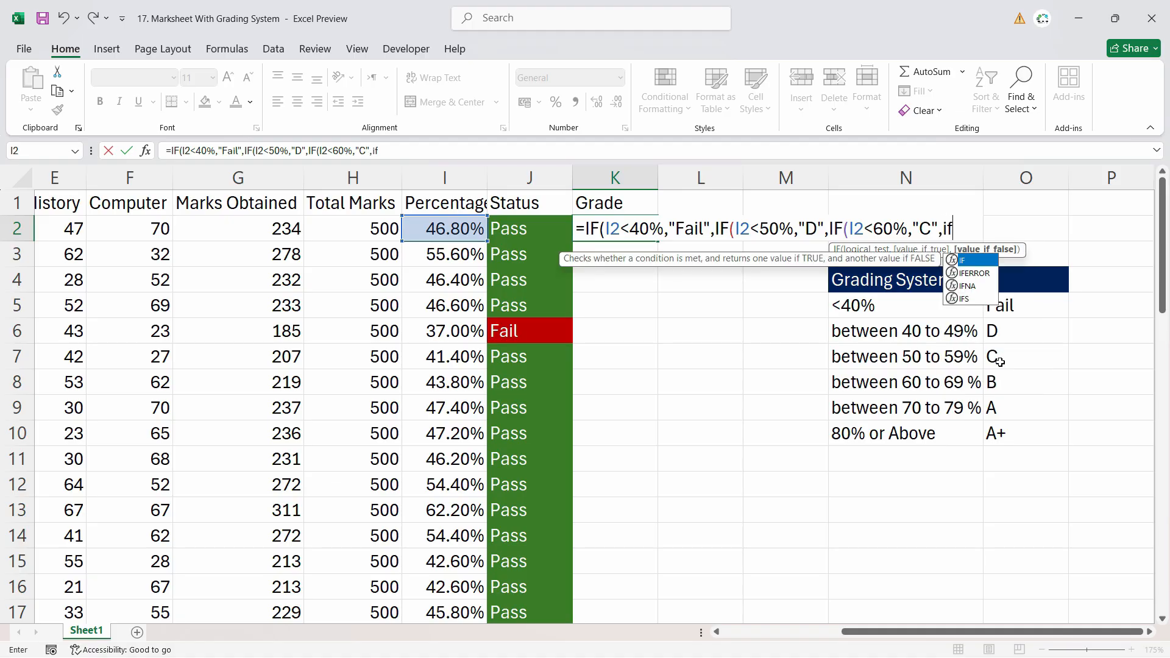
left_click(443, 230)
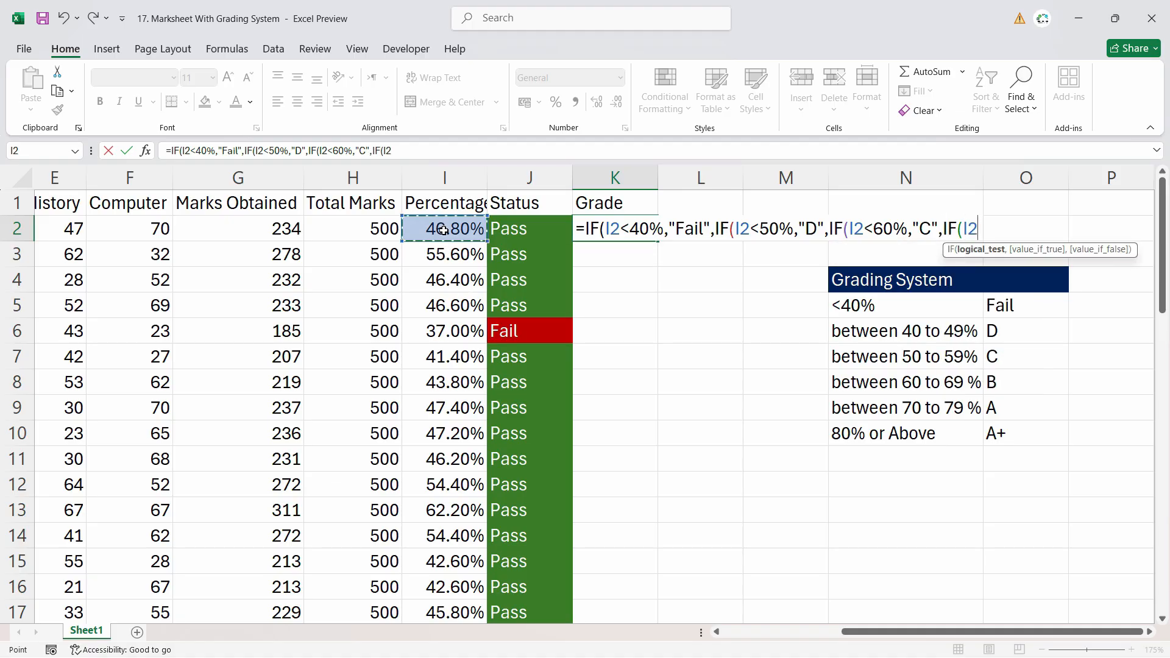
type("<70%,")
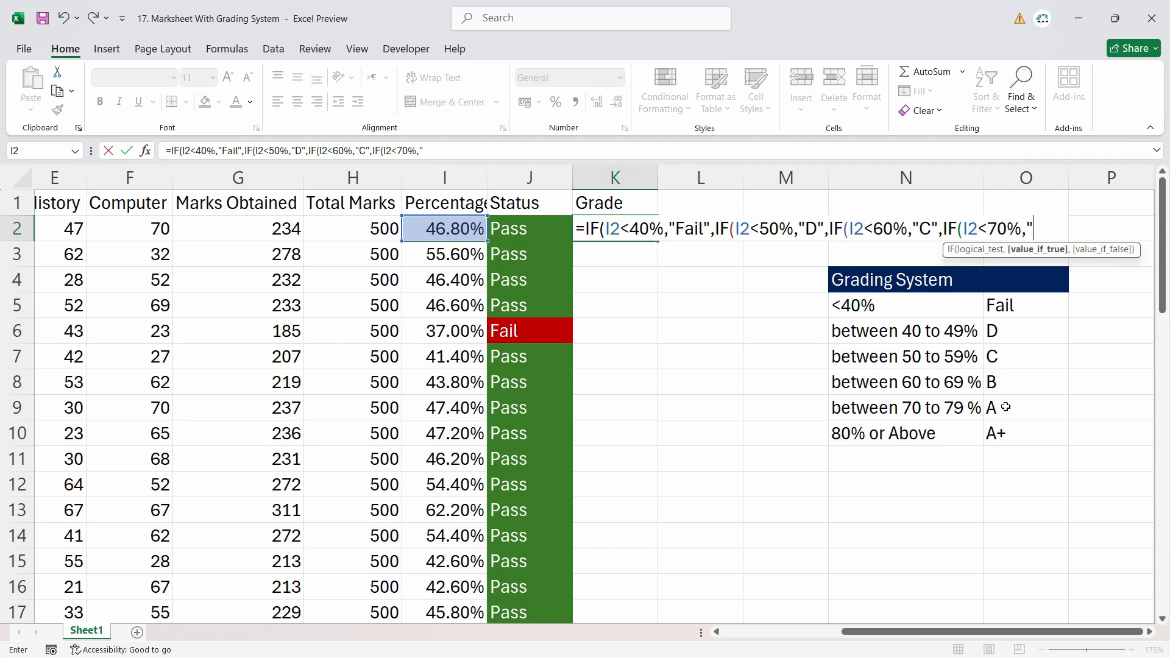
type("\"B\",")
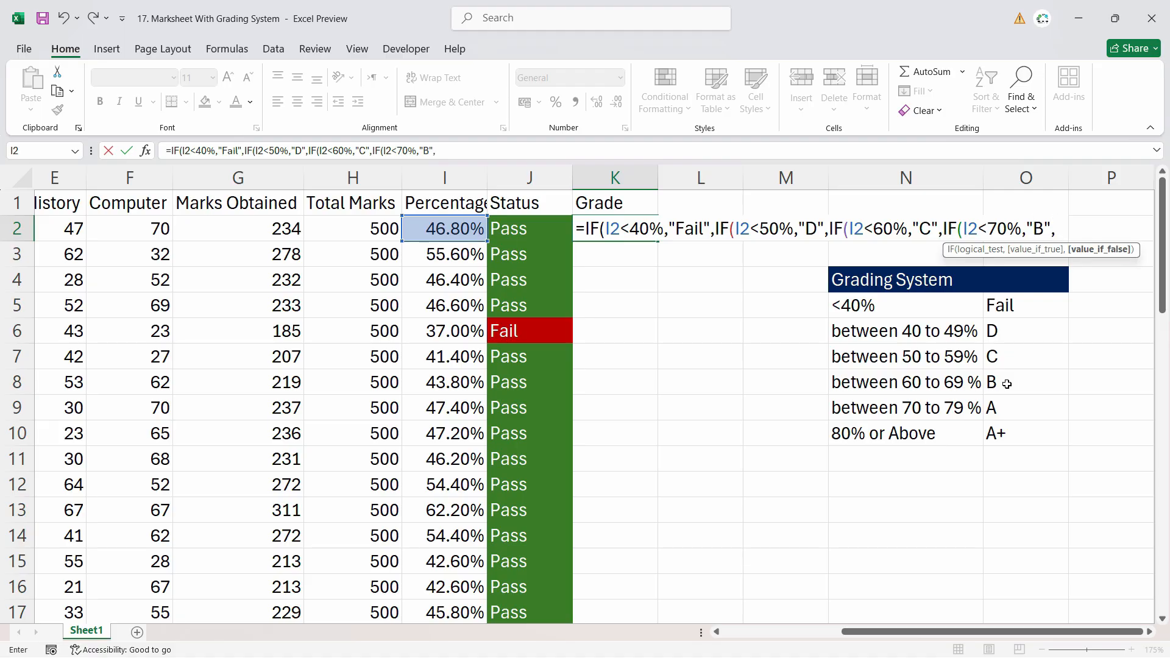
Complete the K2 formula with a nested IF returning "A" when I2<80% and "A+" otherwise, closing all five parentheses and entering it.
type("IF(")
left_click(448, 232)
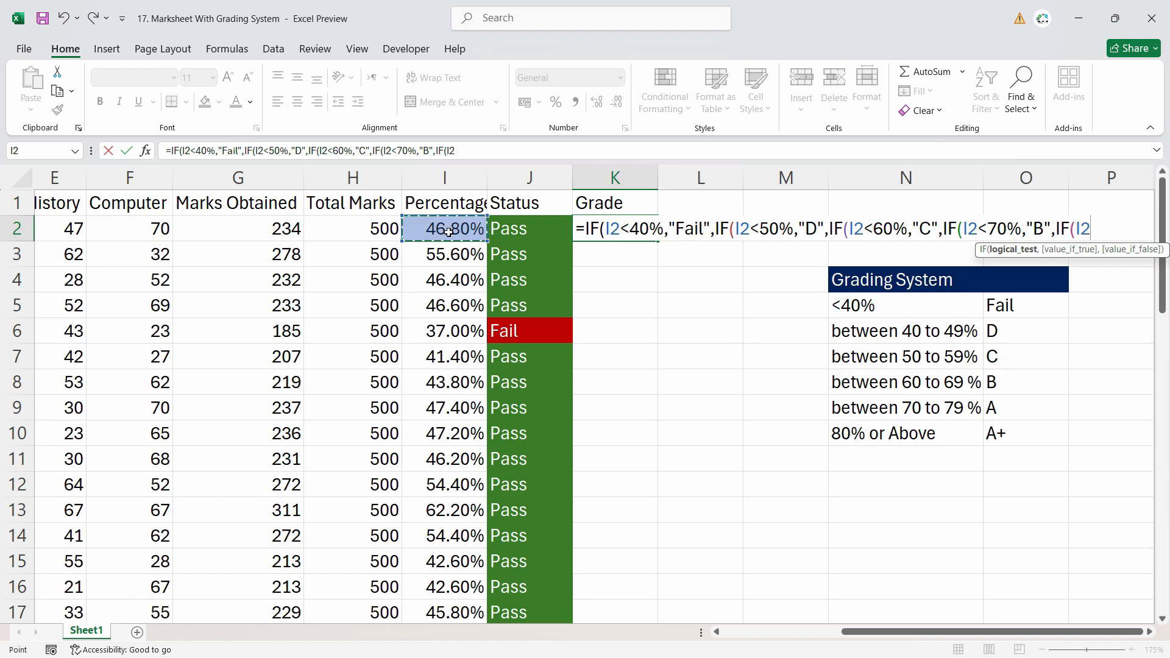
type("<8-")
key("BackSpace")
type("0%.")
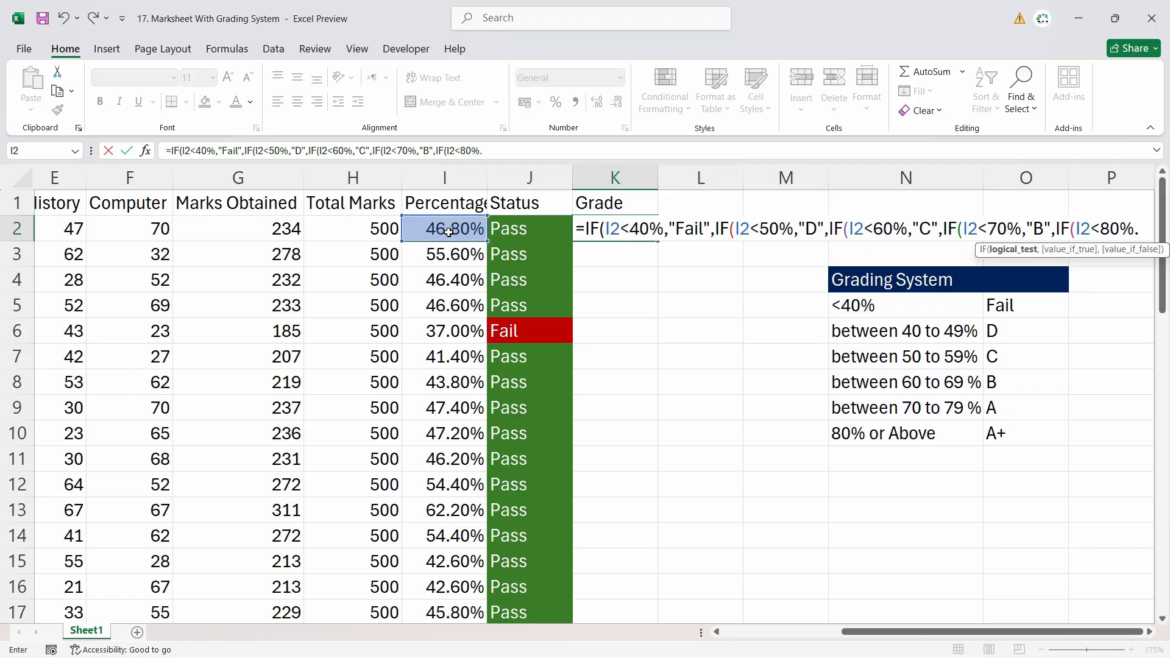
key("BackSpace")
type(",\"A")
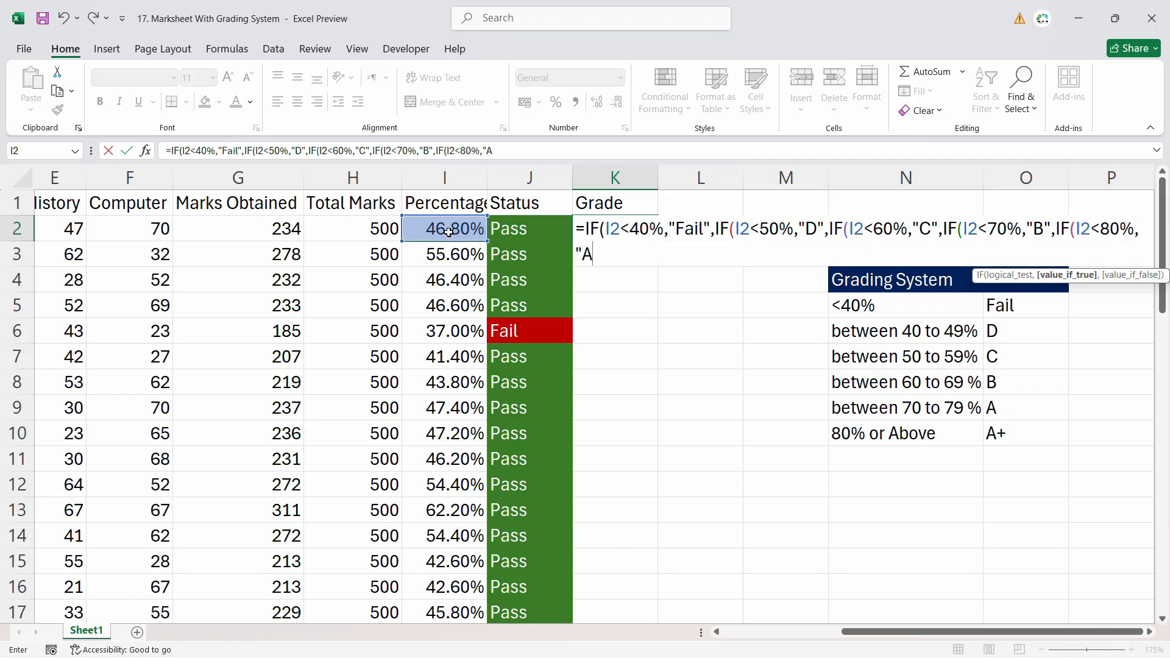
type("\",\"A+\"")
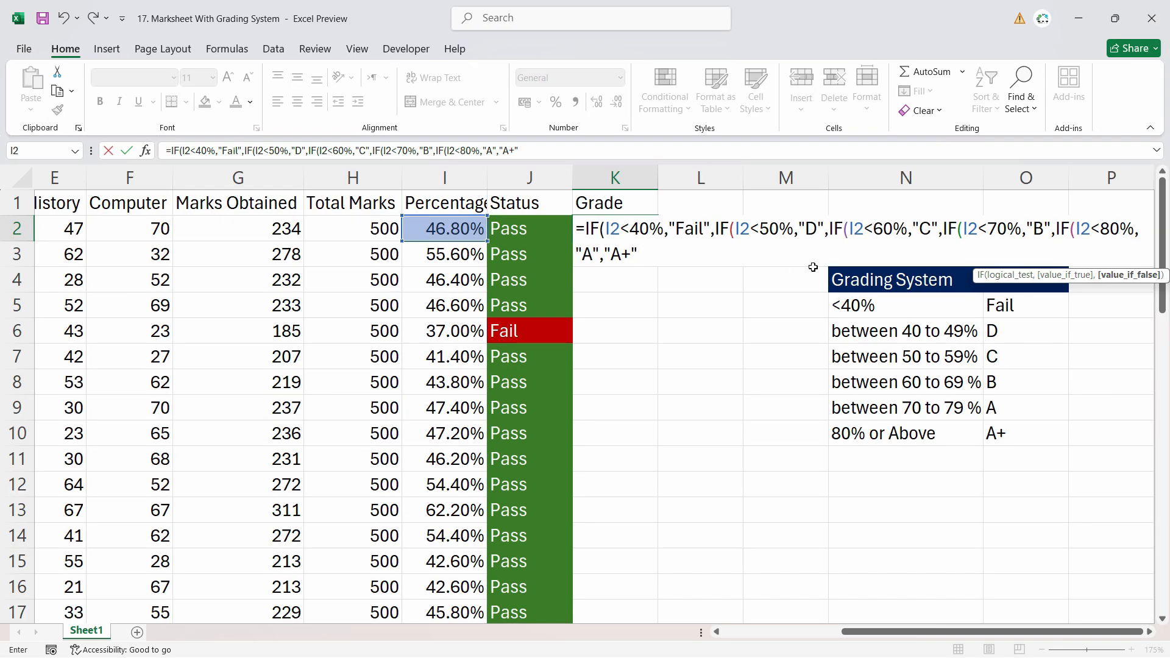
type(")))))")
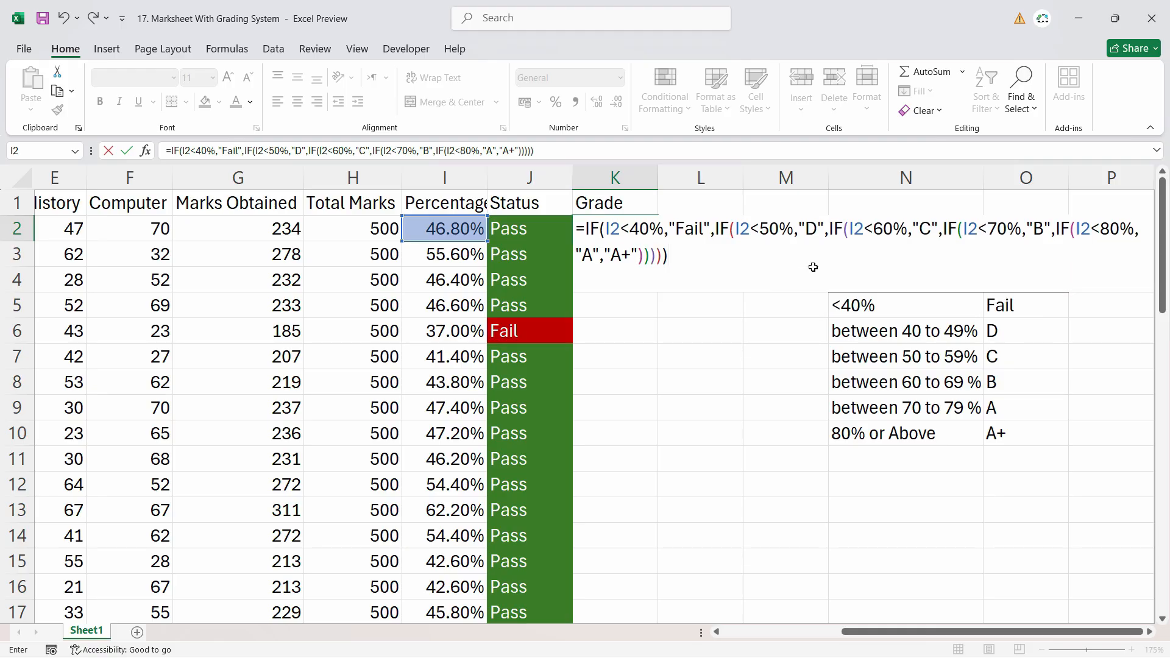
key("Return")
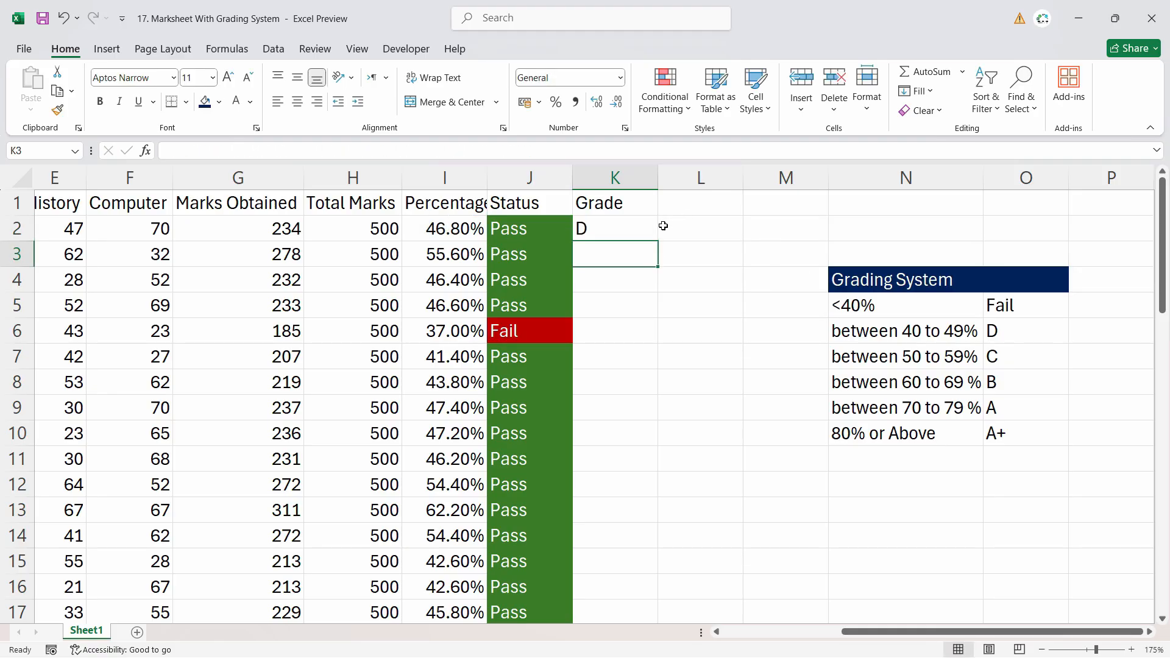
Delete the five closing parentheses from the Grade formula in K2, enter it and accept the proposed correction.
left_click(610, 227)
key("F2")
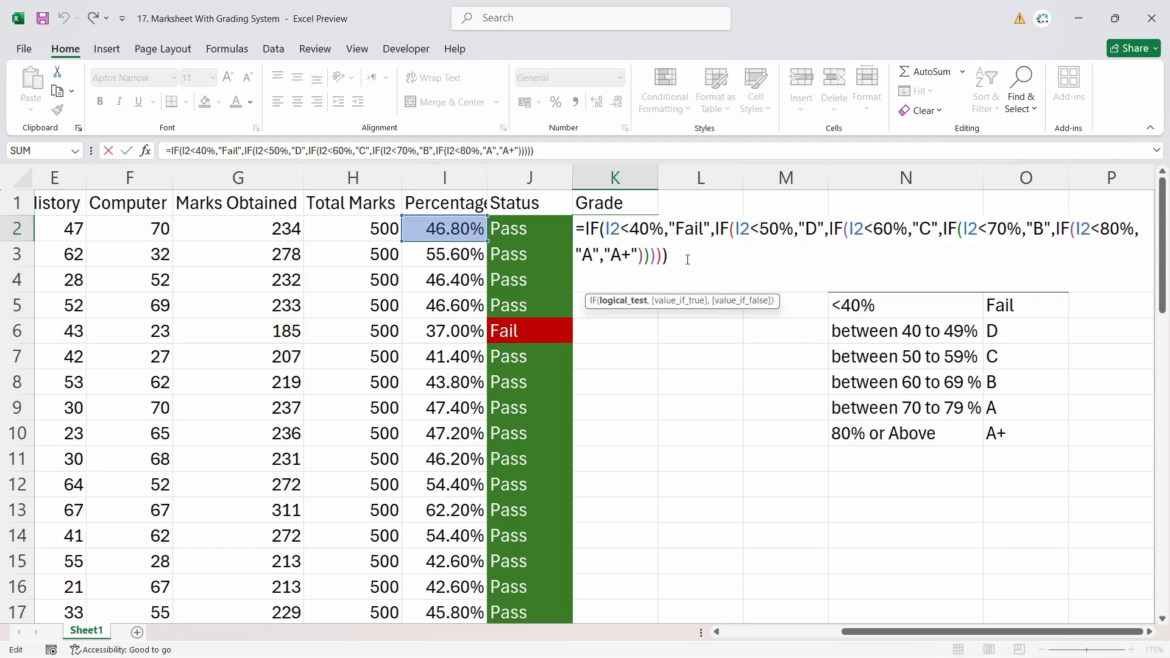
key("BackSpace")
key("BackSpace")
key("BackSpace")
key("BackSpace")
key("BackSpace")
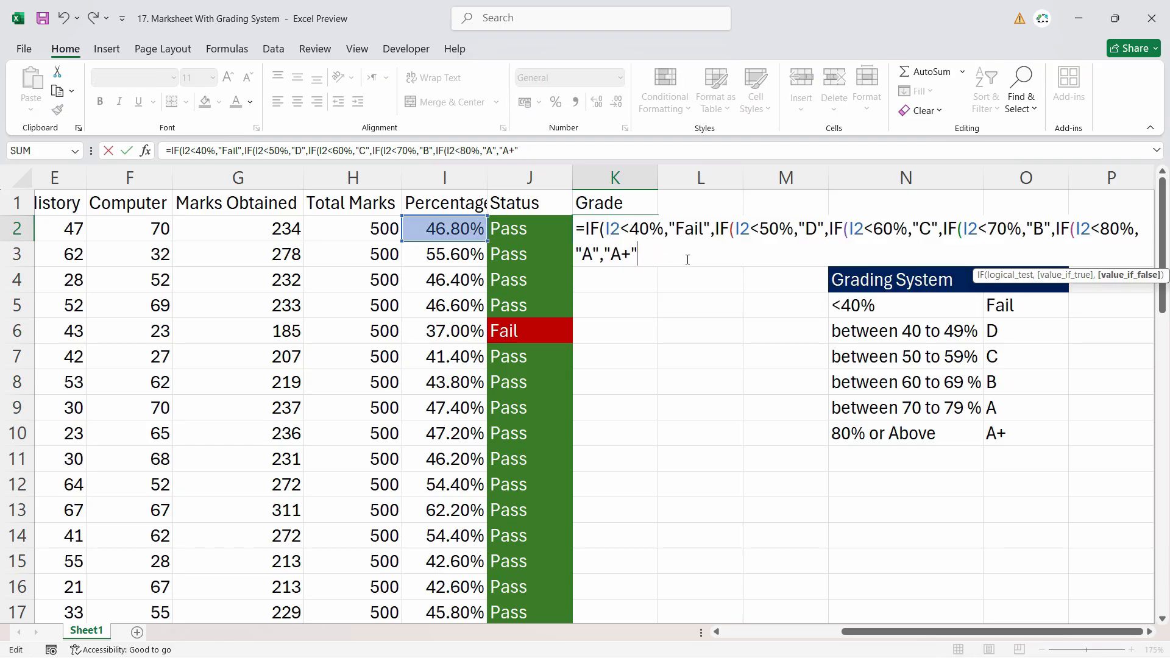
key("Return")
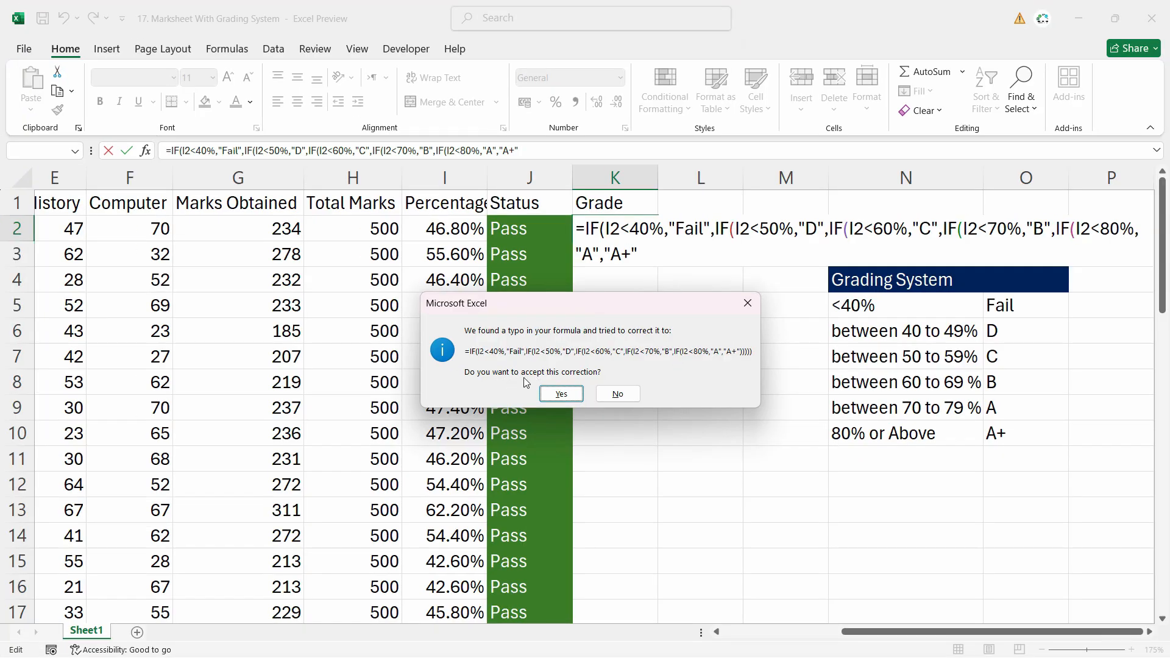
left_click(561, 394)
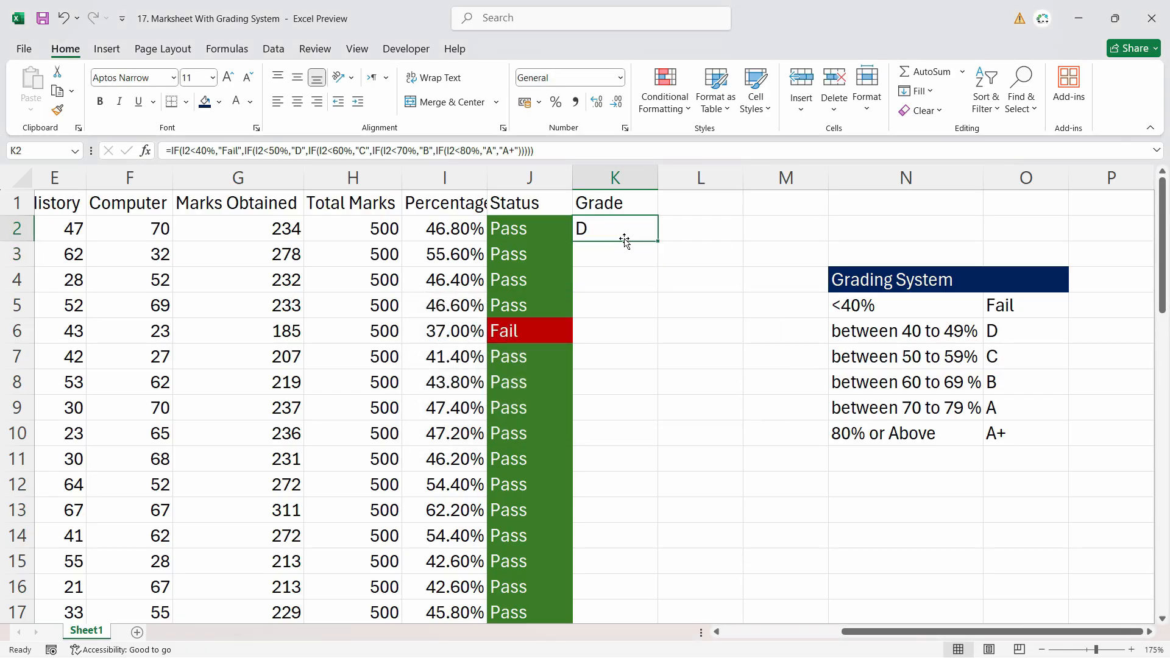
Fill the K2 grade formula down the Grade column for all students.
double_click(658, 242)
left_click(622, 230)
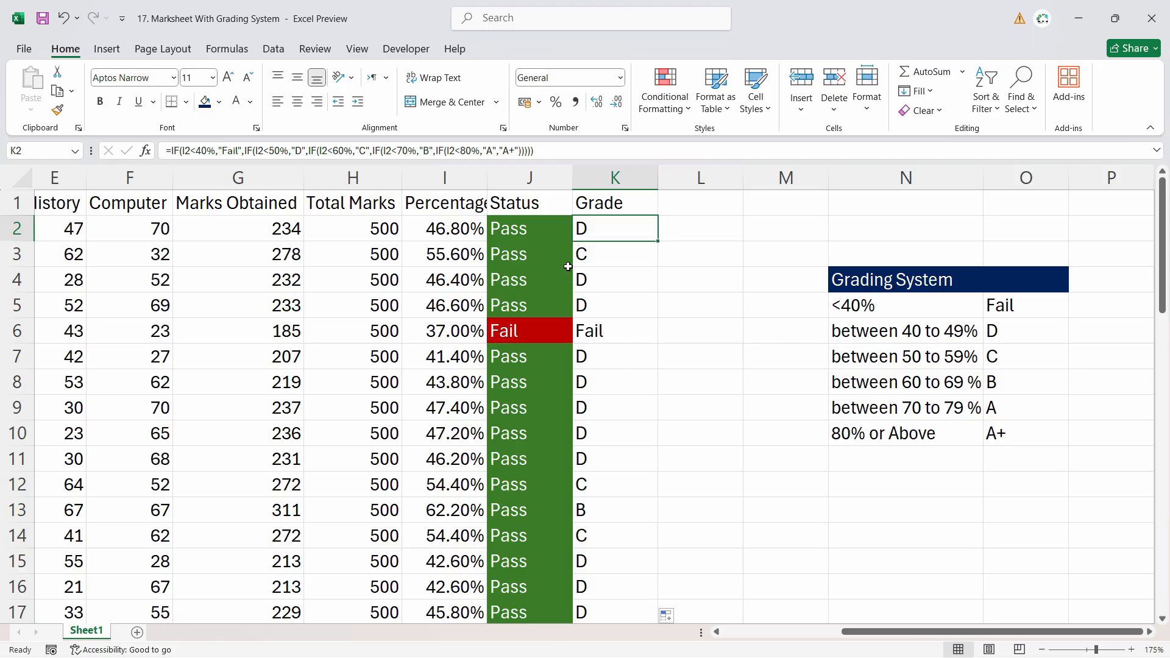
Check the filled grades of several students by comparing their percentages in column I with the Grading System table.
left_click(435, 259)
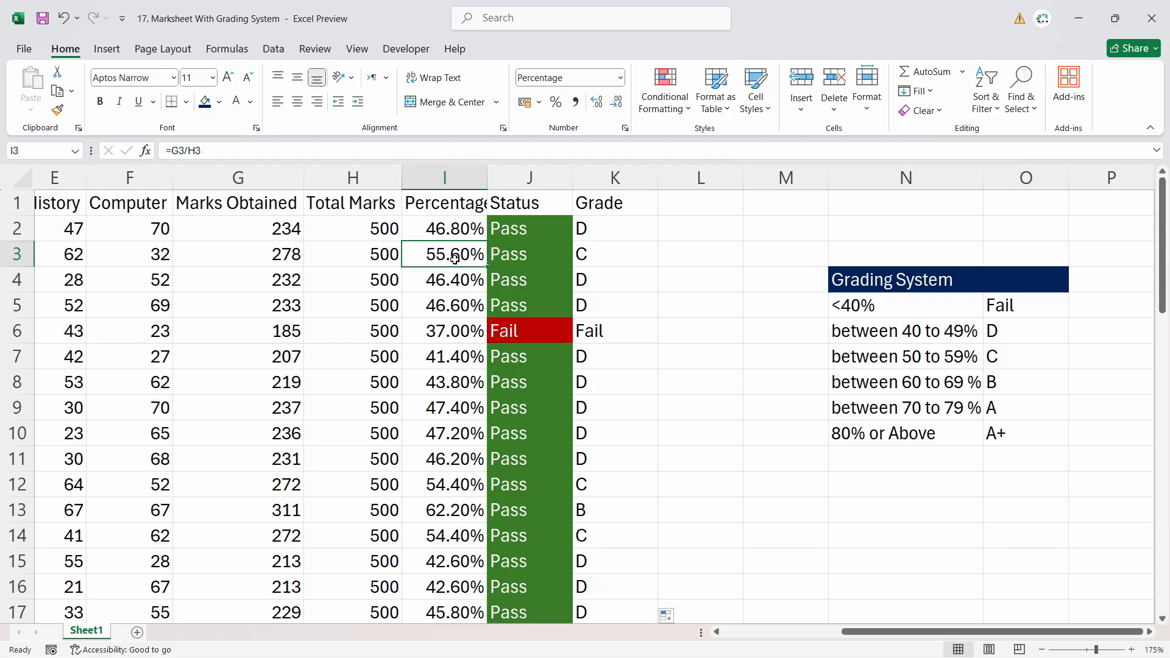
left_click(1005, 363)
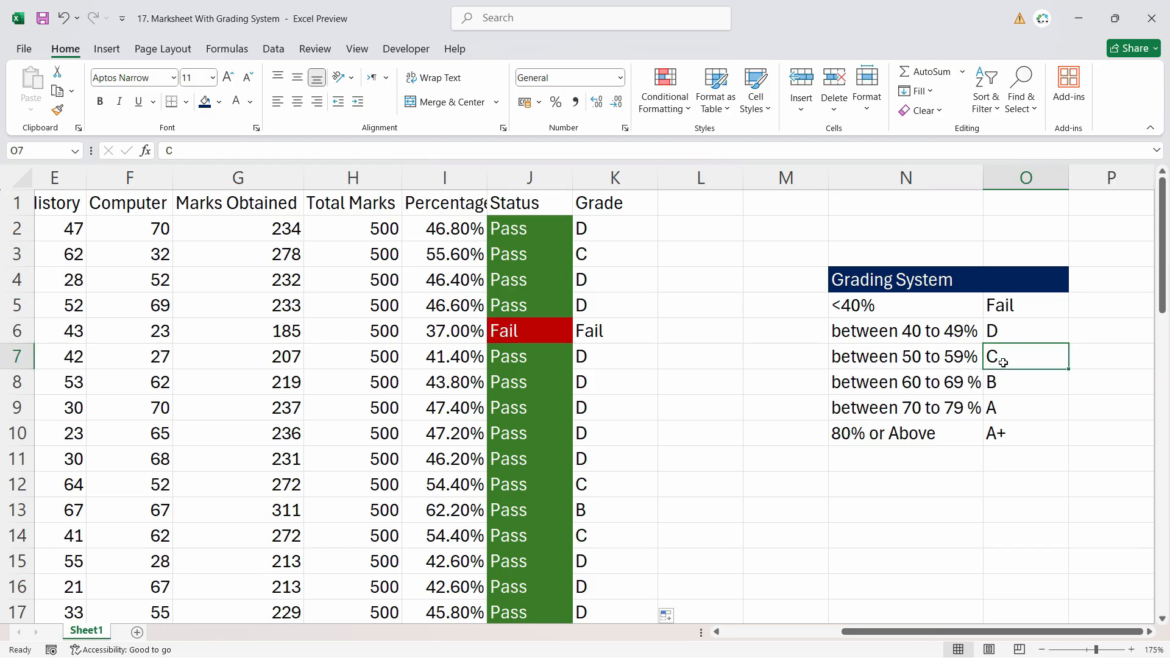
left_click(441, 309)
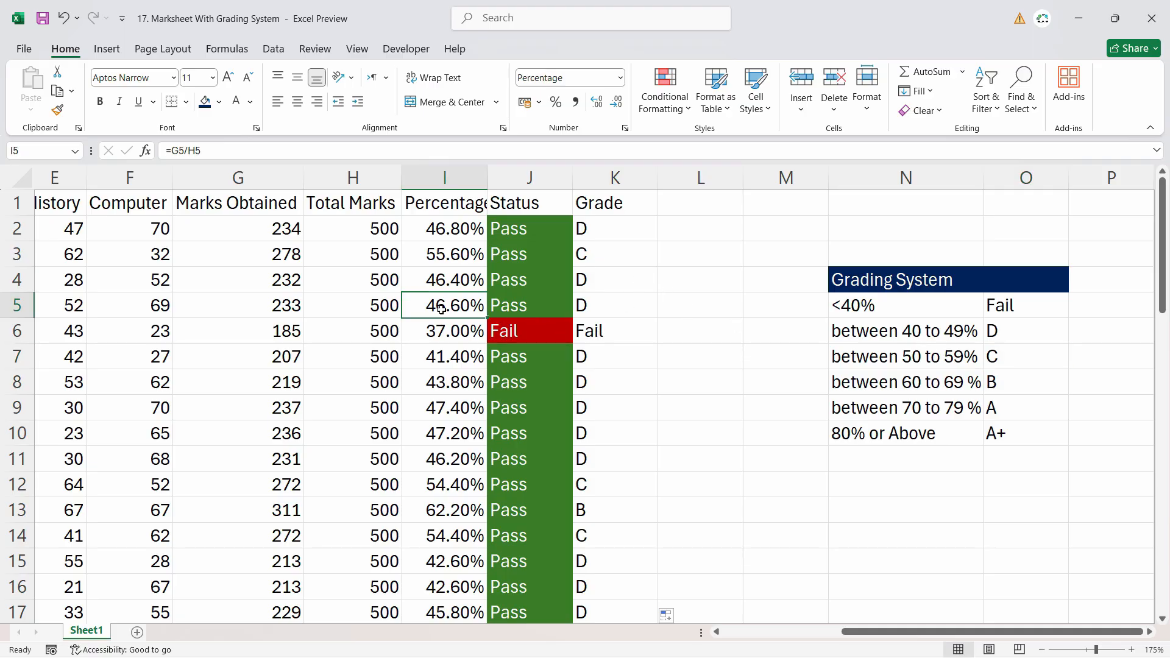
left_click(975, 332)
left_click(985, 332)
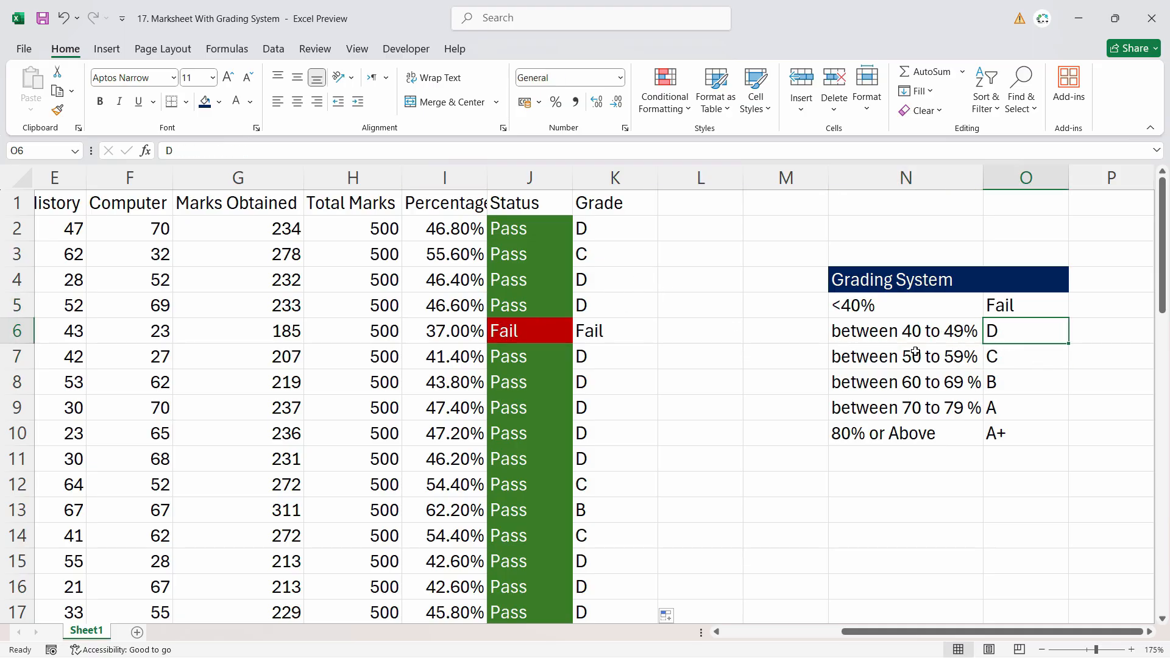
scroll(519, 284, "down", 3)
left_click(519, 284)
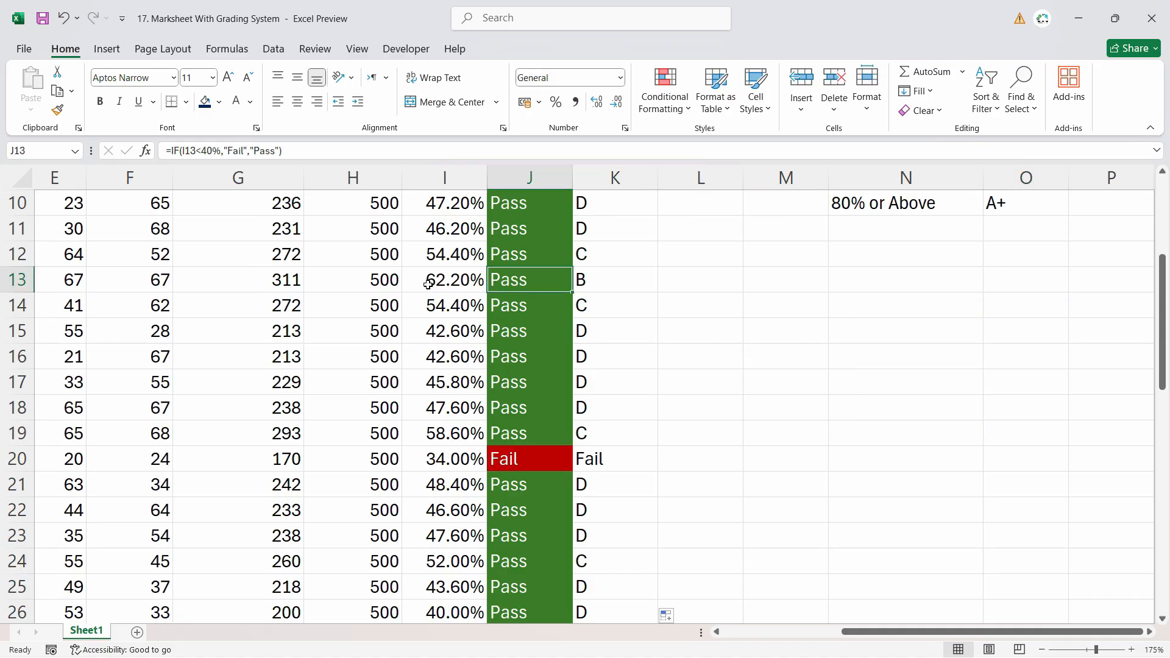
left_click(451, 280)
scroll(451, 280, "up", 3)
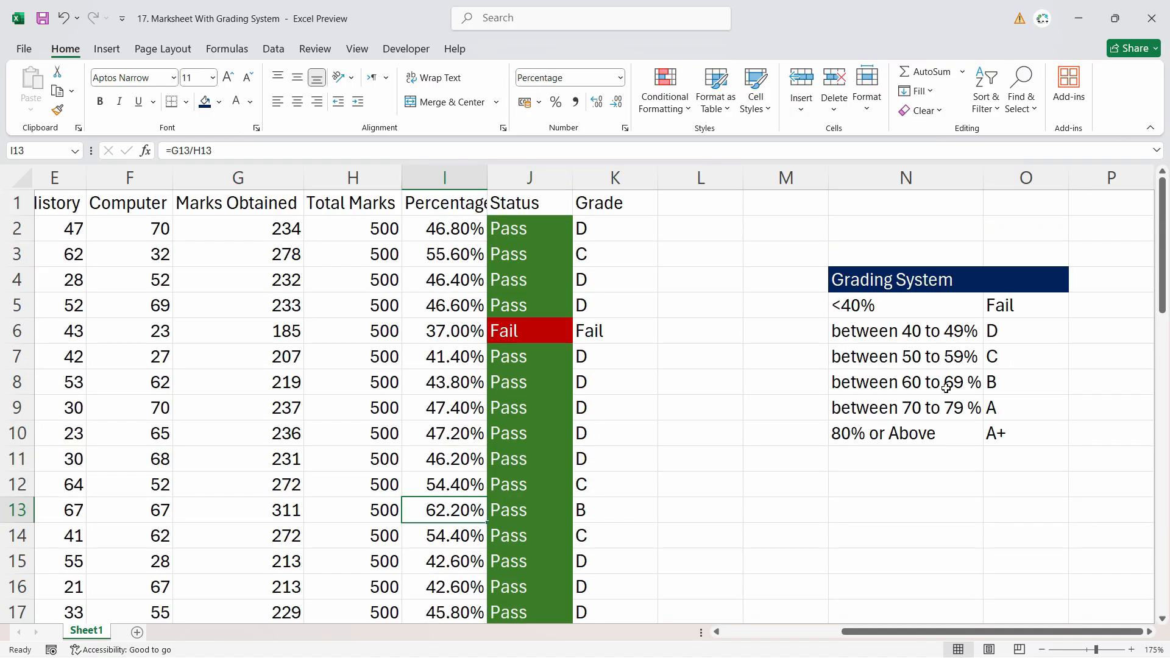
left_click(1013, 386)
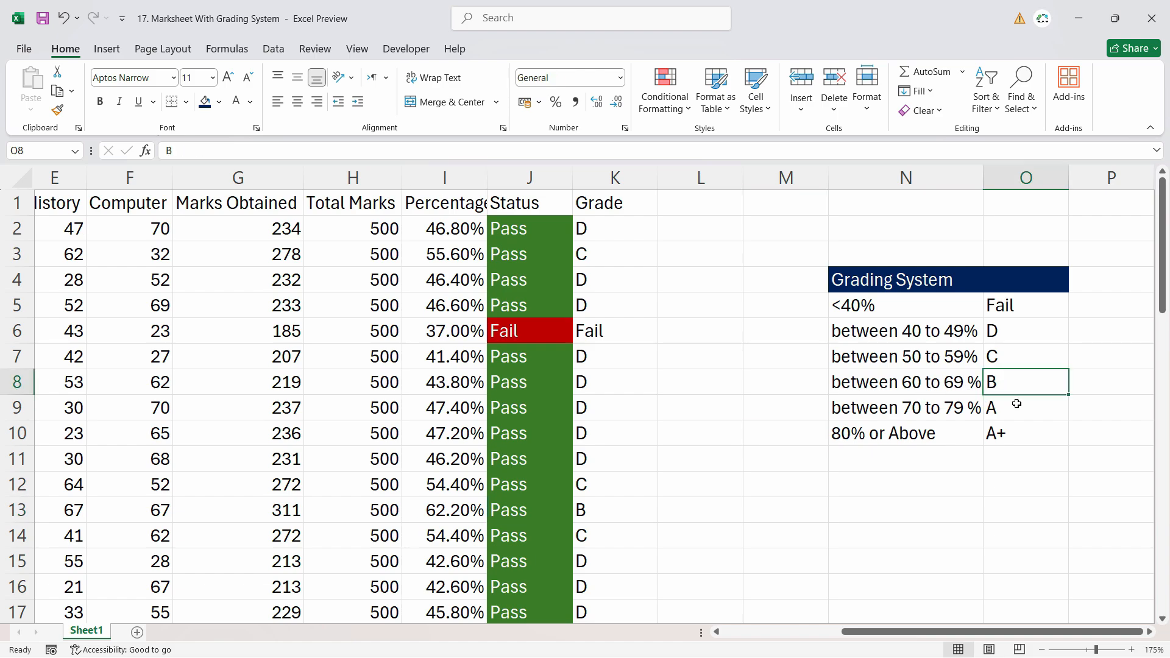
scroll(536, 523, "down", 11)
scroll(597, 544, "up", 8)
scroll(597, 544, "up", 3)
Set the first student's History mark in E2 to 74 and Biology mark in D2 to 85.
left_click(84, 229)
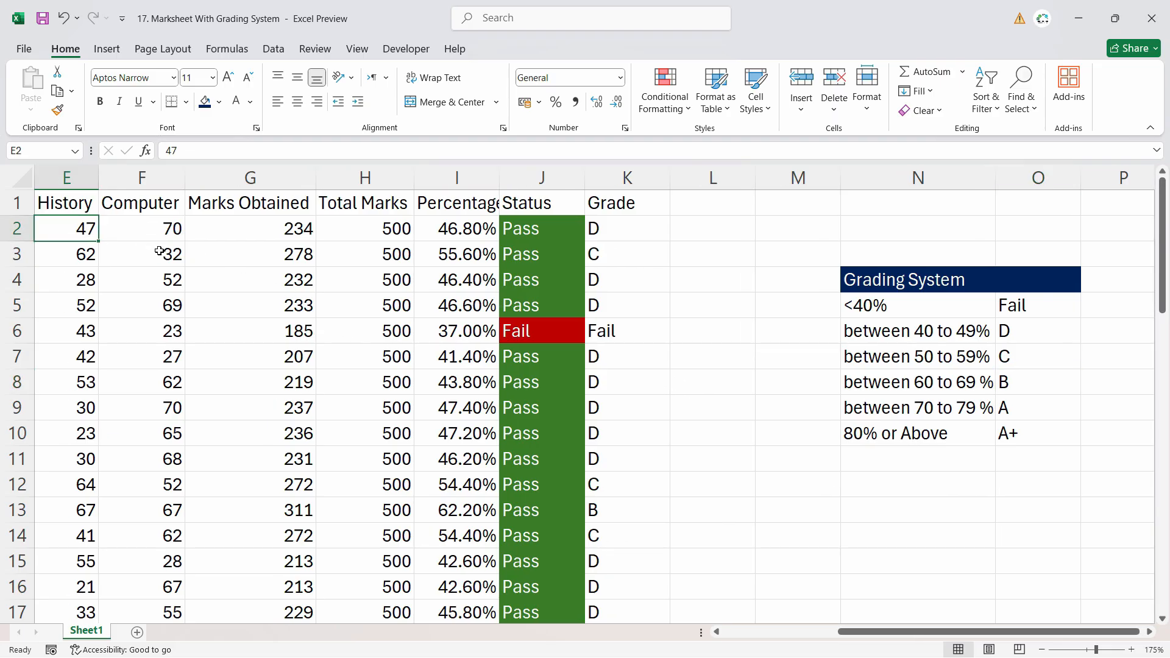
type("74")
key("Return")
key("Left")
key("Left")
key("Up")
key("Right")
type("85")
key("Return")
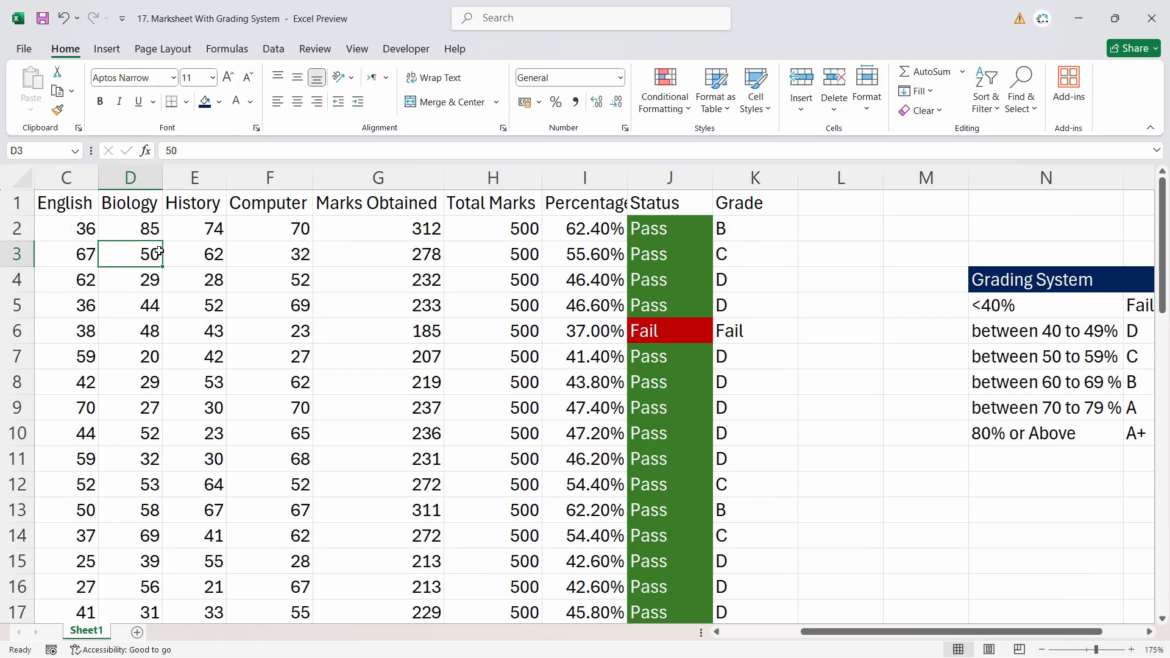
Set the first student's English mark in C2 to 95 and Mathematics mark in B2 to 78.
key("Left")
key("Up")
type("95")
key("Return")
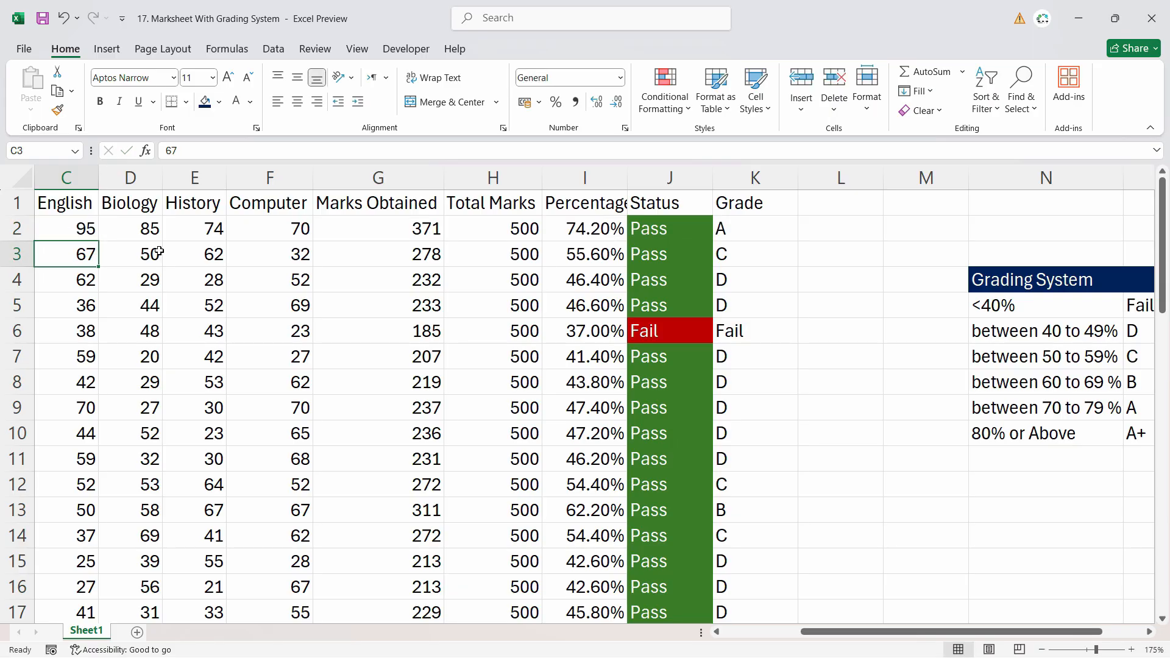
key("Up")
key("Right")
key("Right")
key("Right")
key("Left")
key("Left")
key("Left")
key("Left")
key("Left")
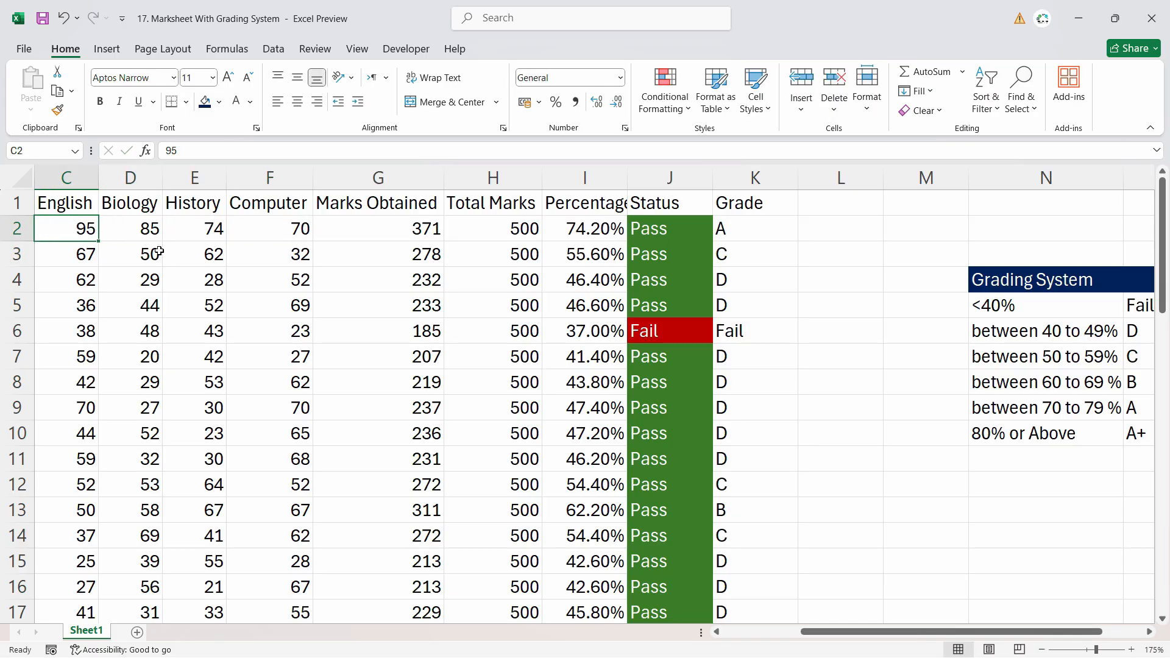
key("Right")
type("78")
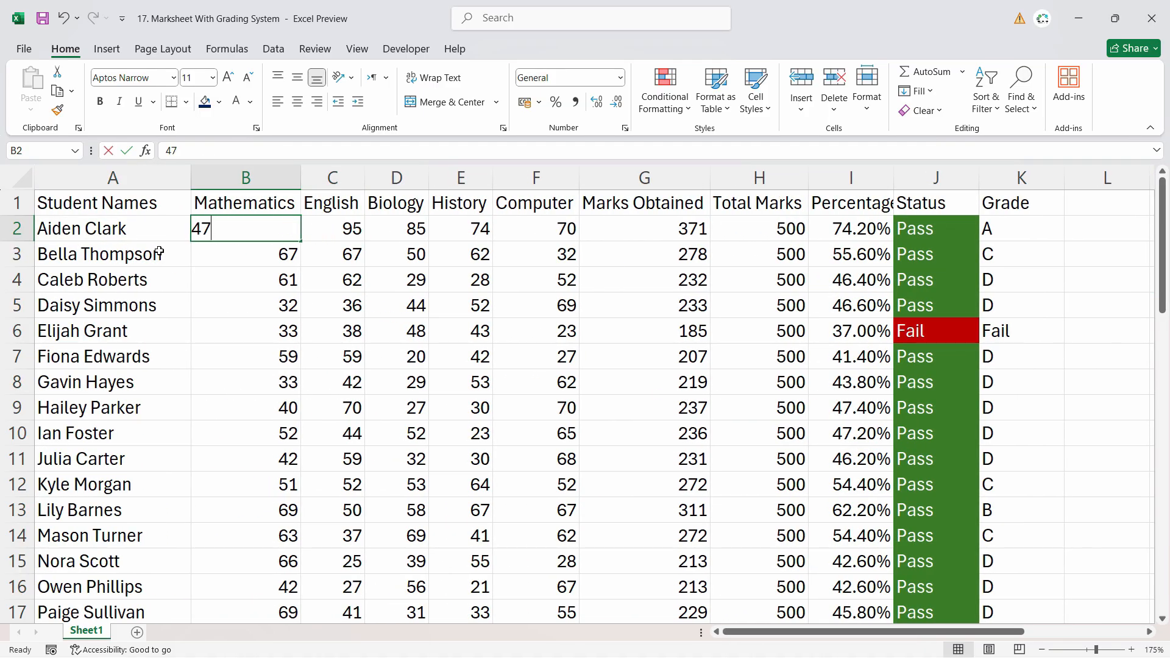
key("Return")
key("Down")
key("Down")
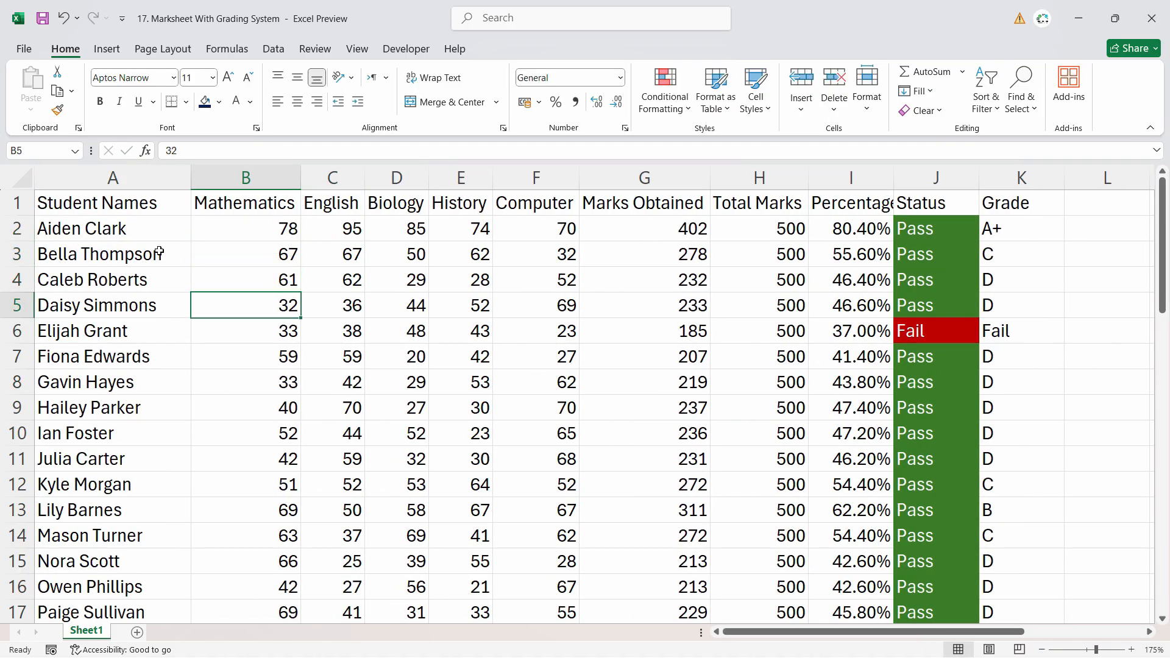
Copy the first student's Mathematics to History marks in B2:E2 into the same columns of rows 7 and 10.
left_click_drag(479, 228, 283, 228)
key("ctrl+c")
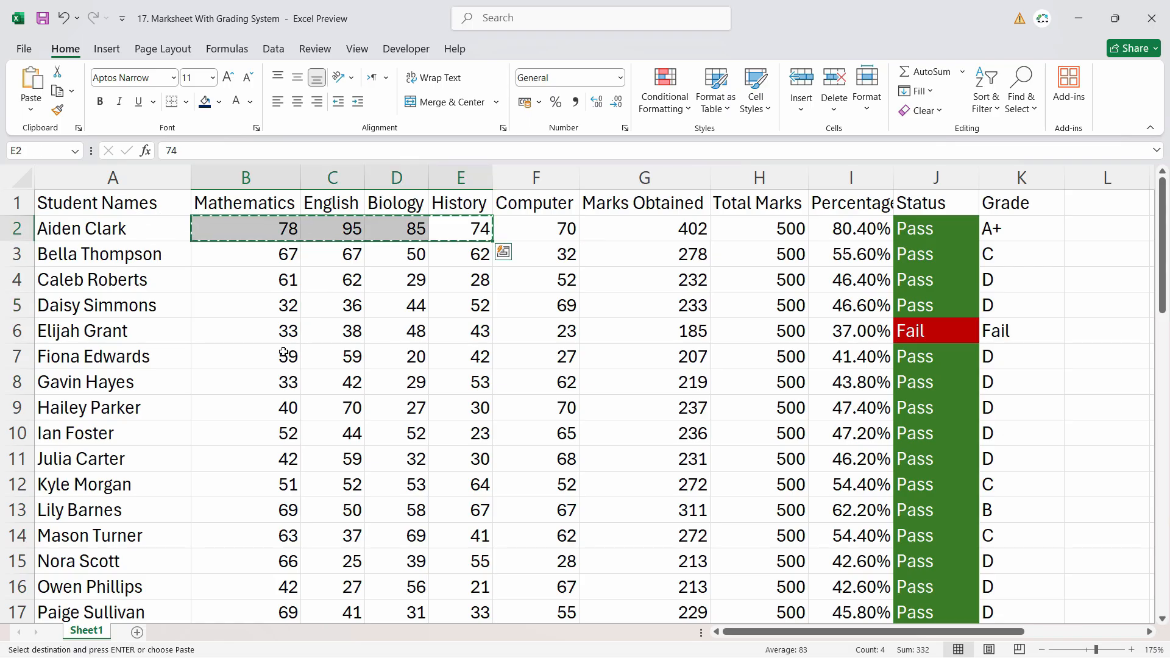
left_click(285, 356)
key("ctrl+v")
left_click(294, 443)
key("ctrl+v")
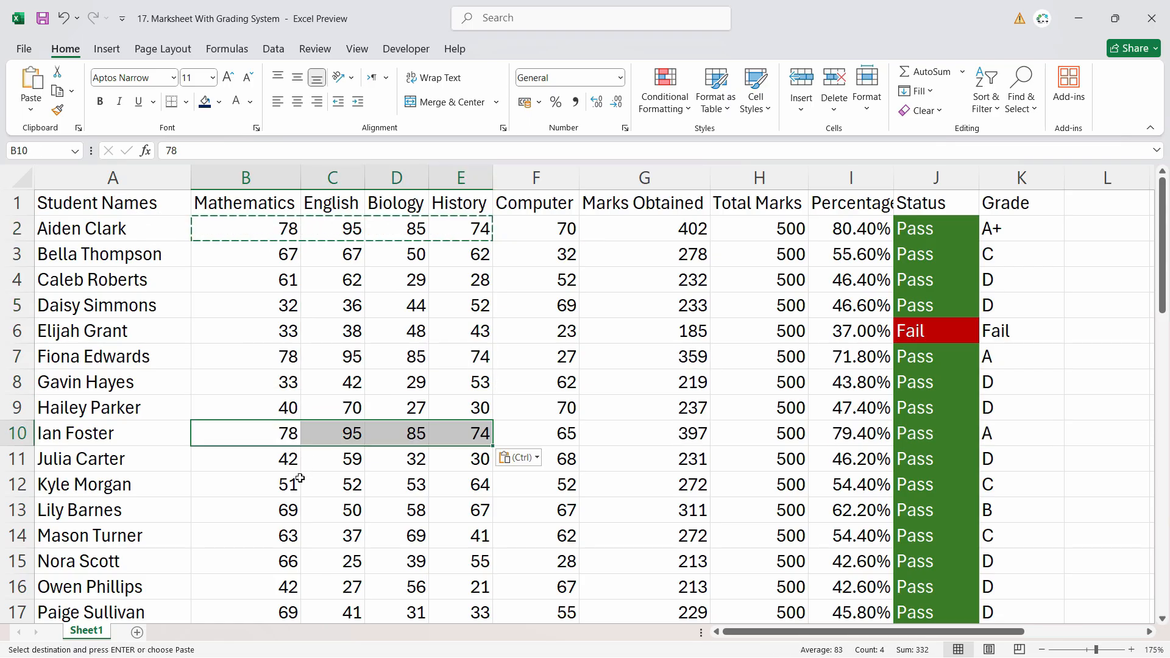
Set the Computer mark in F10 to 85.
left_click(548, 434)
type("85")
key("Return")
Copy the five subject marks in B5:F5 into the same columns of row 15.
scroll(548, 425, "down", 3)
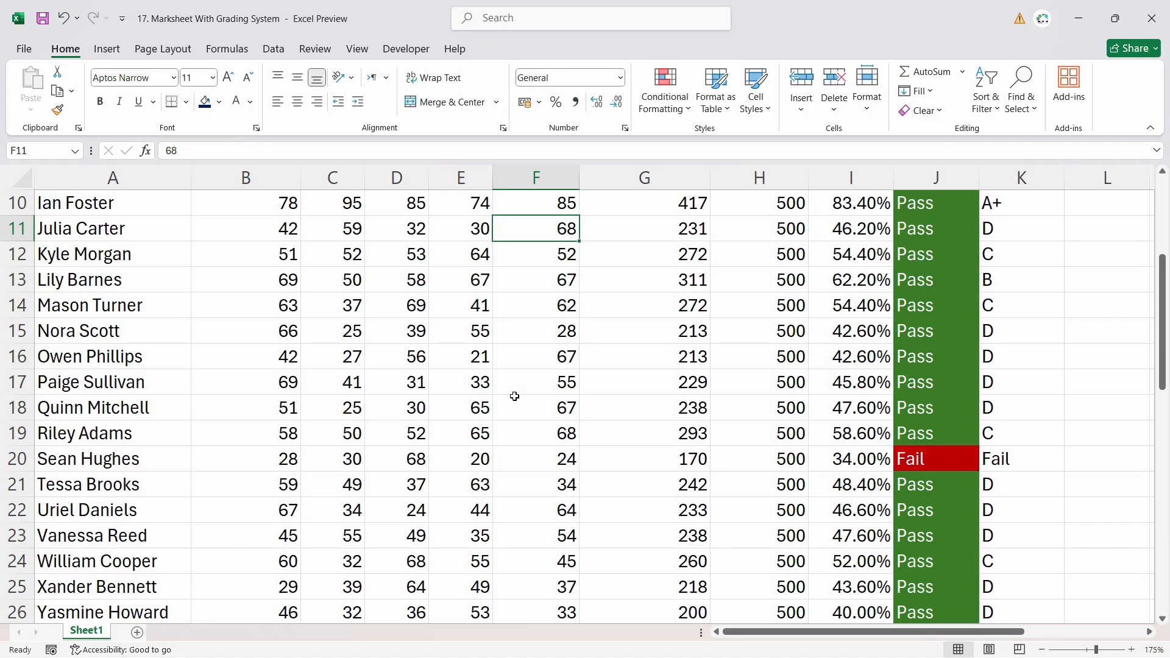
scroll(513, 395, "down", 3)
scroll(1011, 433, "up", 9)
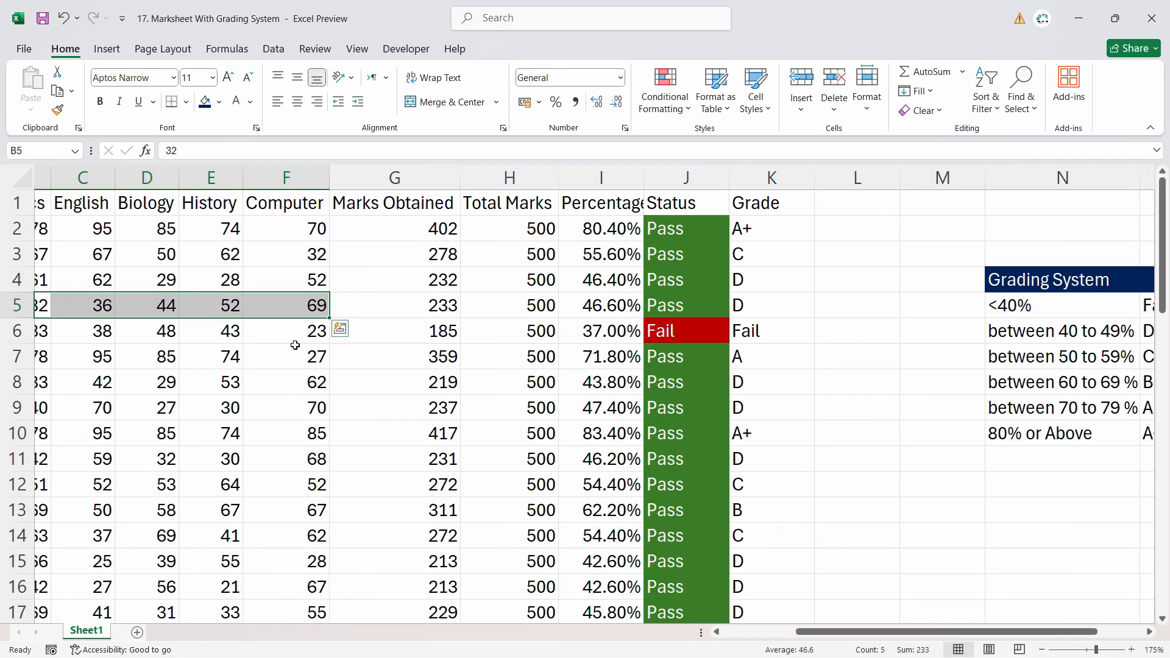
key("ctrl+c")
scroll(67, 426, "down", 3)
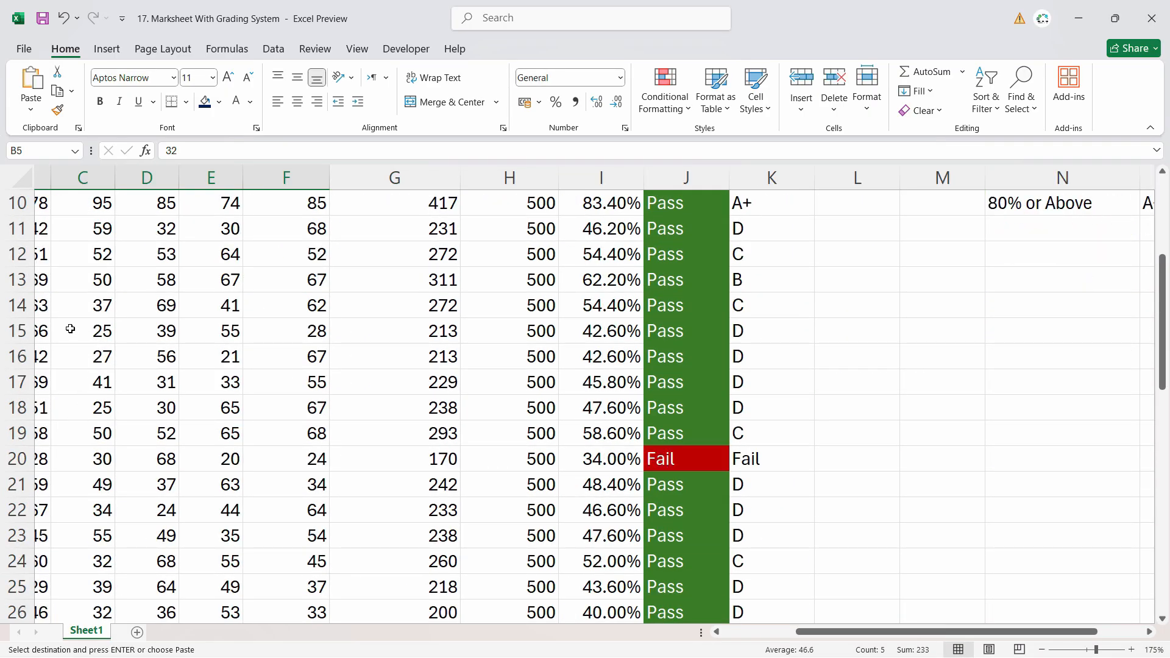
left_click_drag(855, 634, 783, 634)
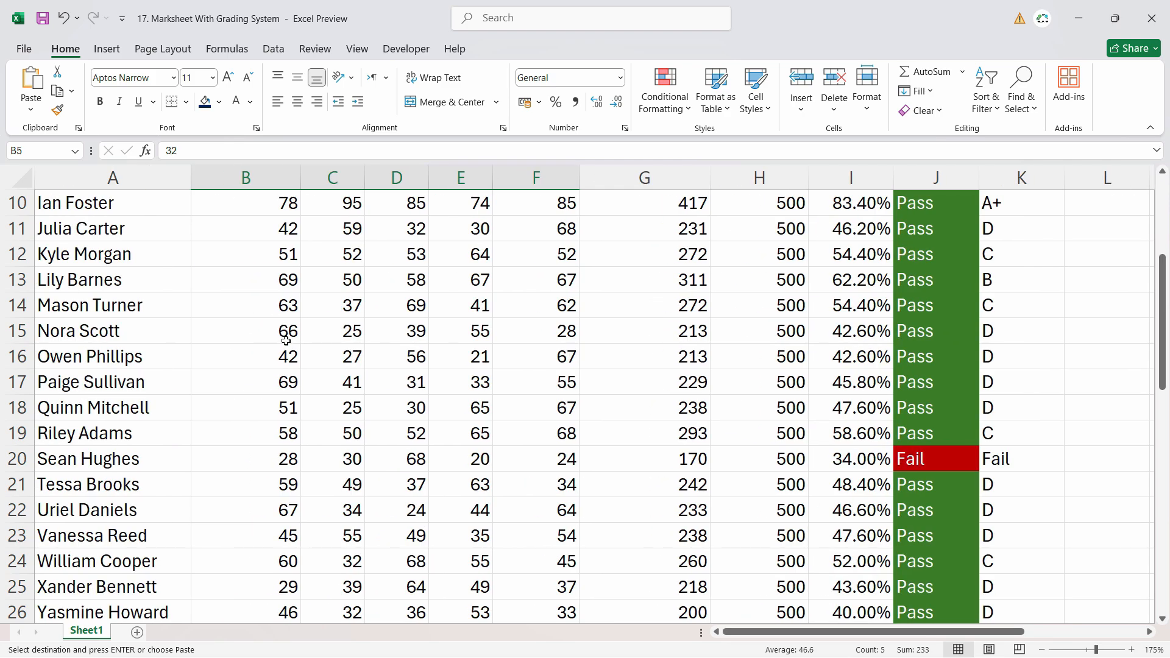
left_click(287, 329)
key("ctrl+v")
left_click(524, 434)
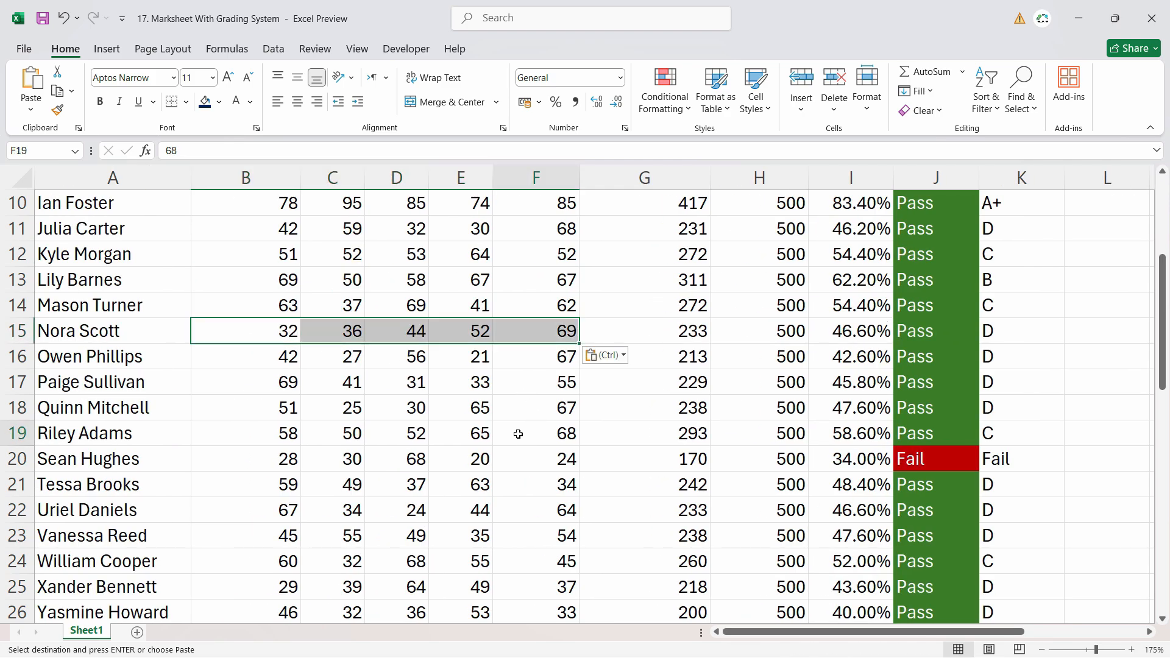
Copy the first student's five subject marks in B2:F2 into the same columns of rows 9, 14 and 22.
scroll(537, 457, "down", 5)
scroll(535, 464, "up", 8)
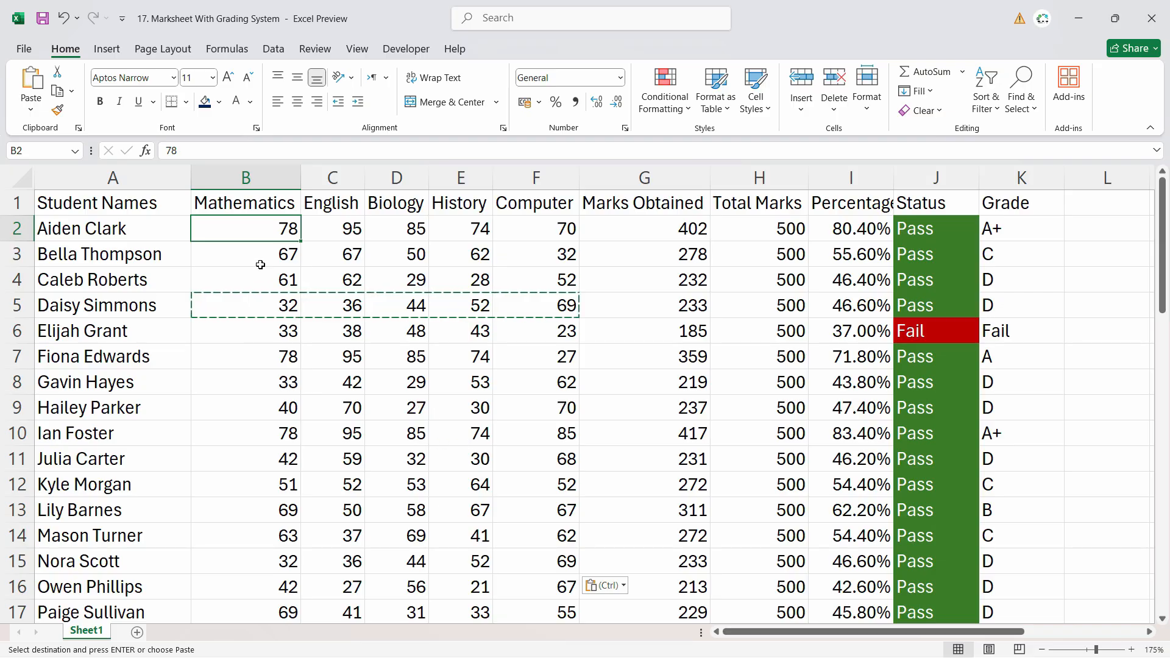
left_click_drag(269, 235, 530, 230)
key("ctrl+c")
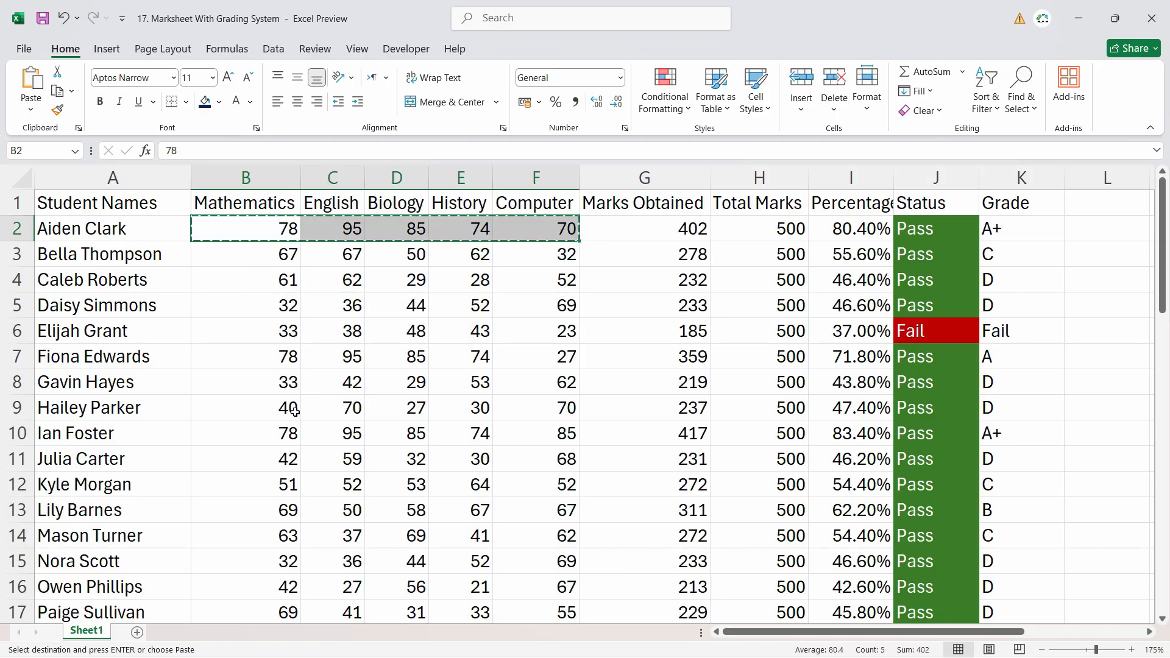
left_click(285, 410)
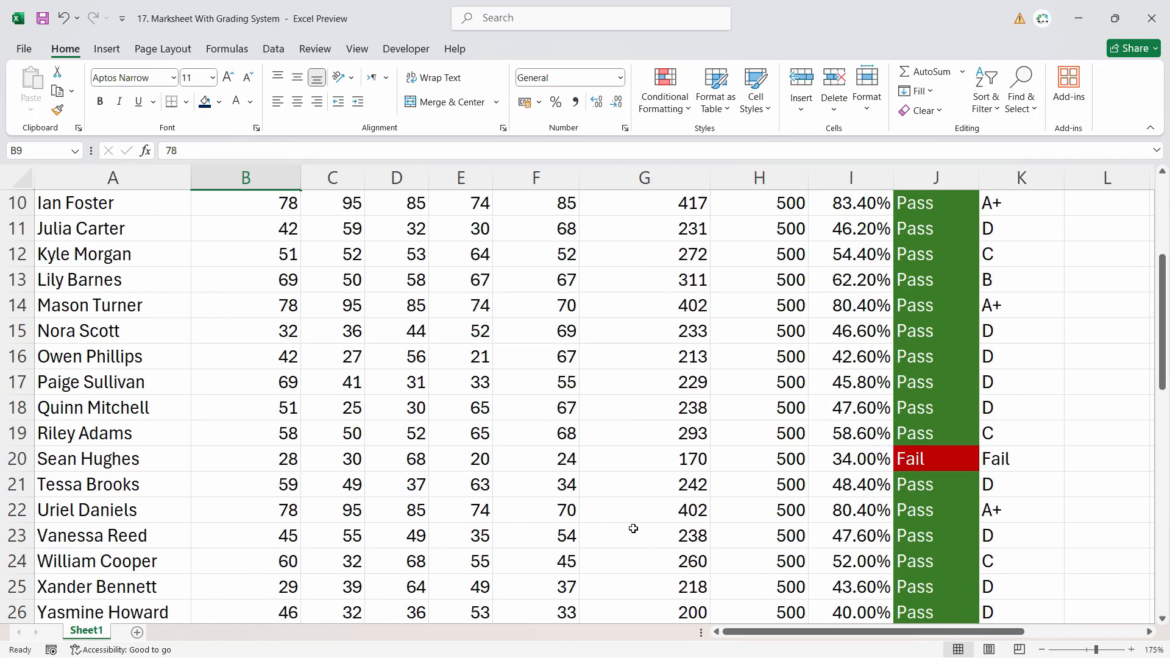
Review the nested IF formula of the Grade cell K2 alongside the Grading System table, leaving it unedited.
scroll(632, 527, "up", 3)
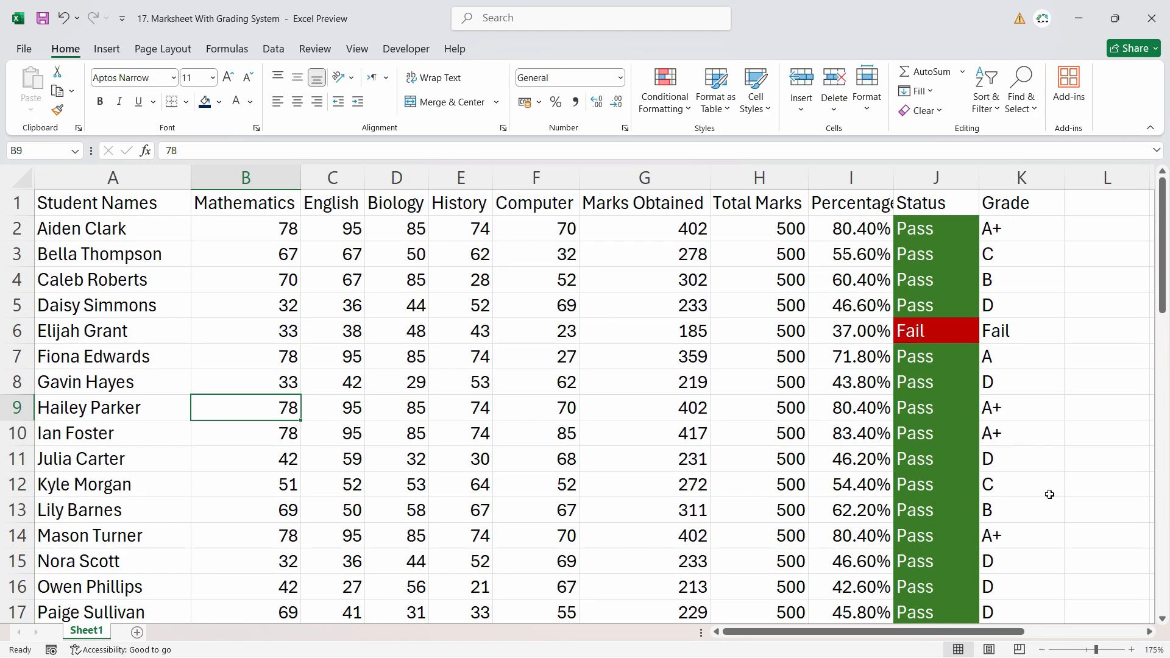
left_click_drag(987, 632, 1105, 634)
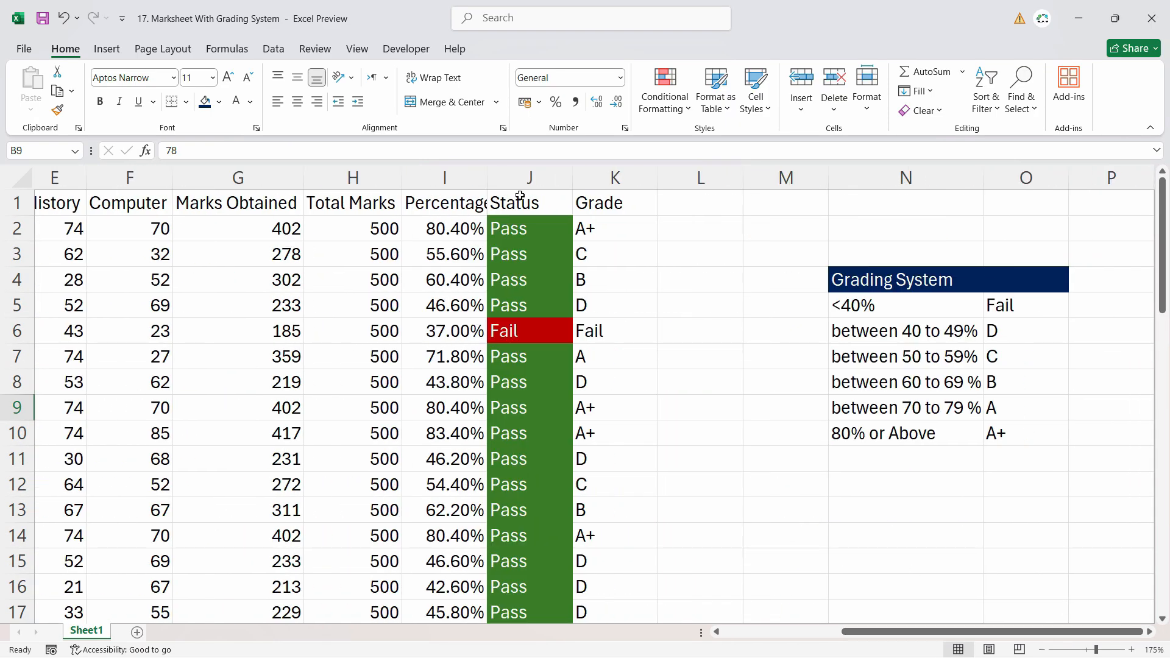
left_click(608, 210)
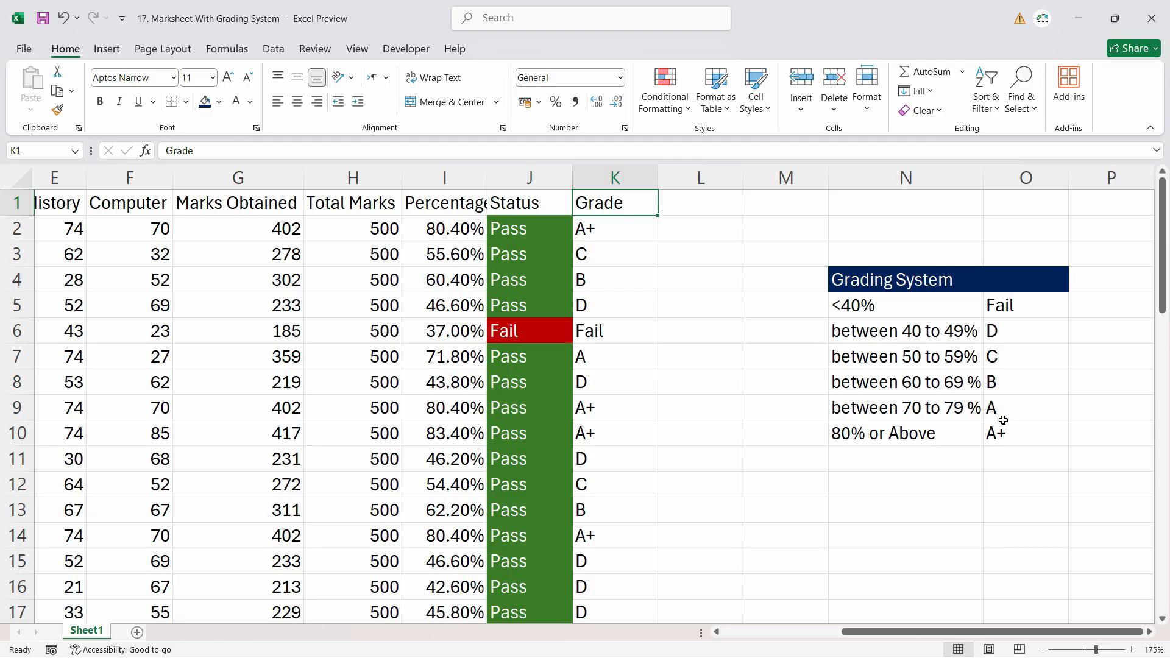
key("Down")
double_click(615, 237)
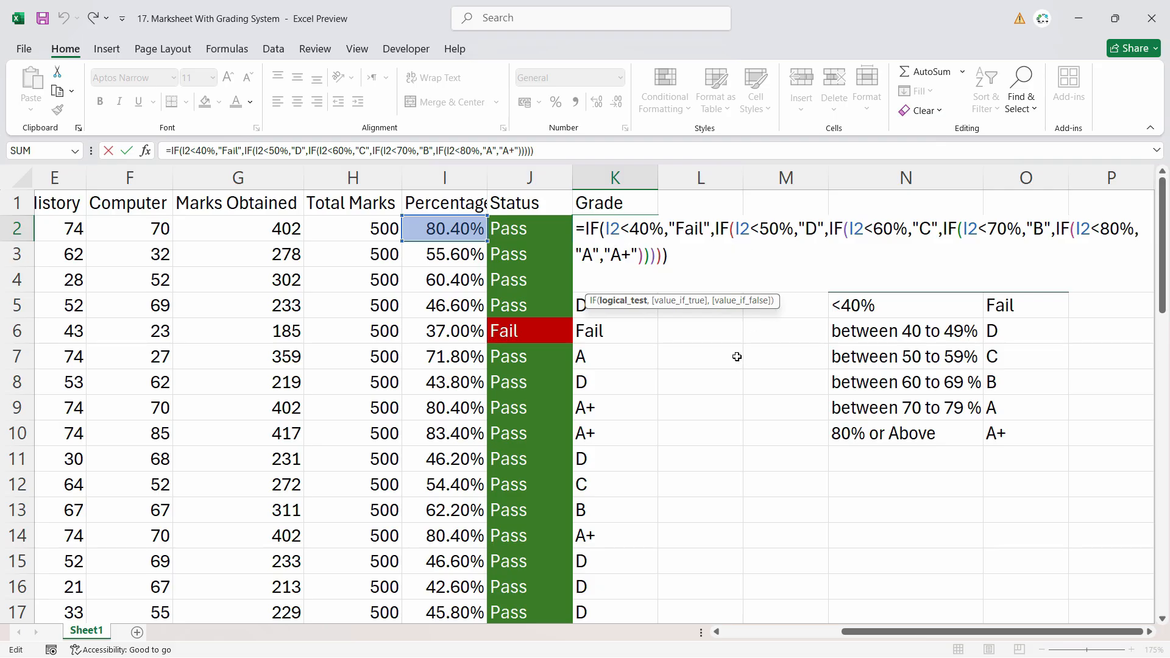
key("Escape")
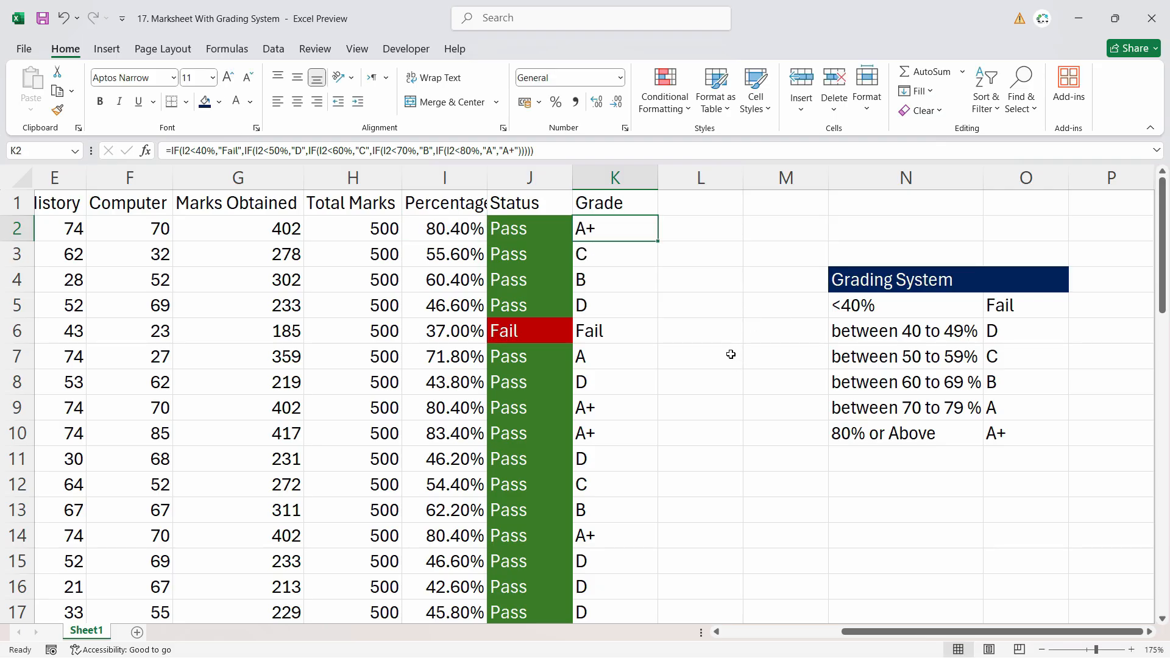